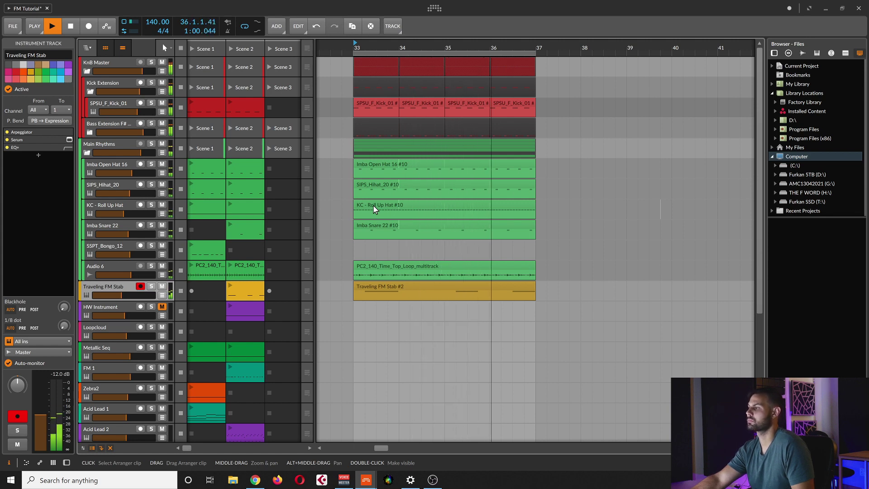
# Step: Stop playback and increase the height of the Traveling FM Stab track
pyautogui.press('space')
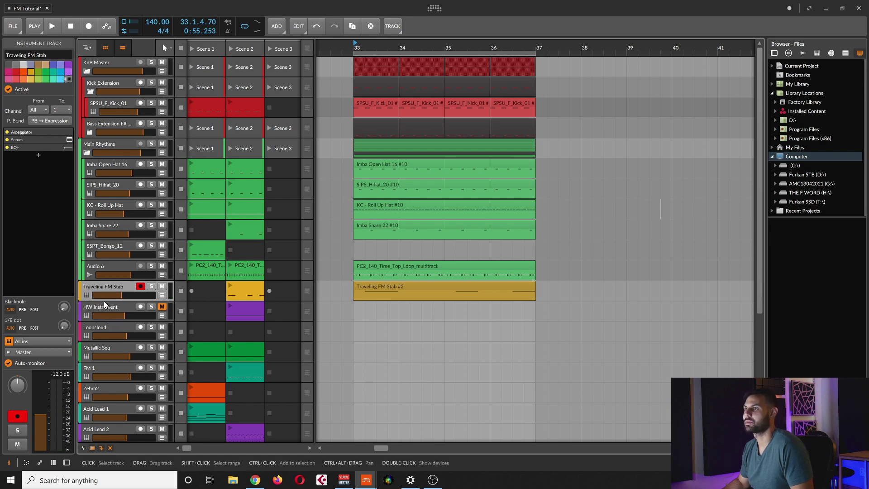
pyautogui.moveTo(104, 301); pyautogui.dragTo(111, 358)
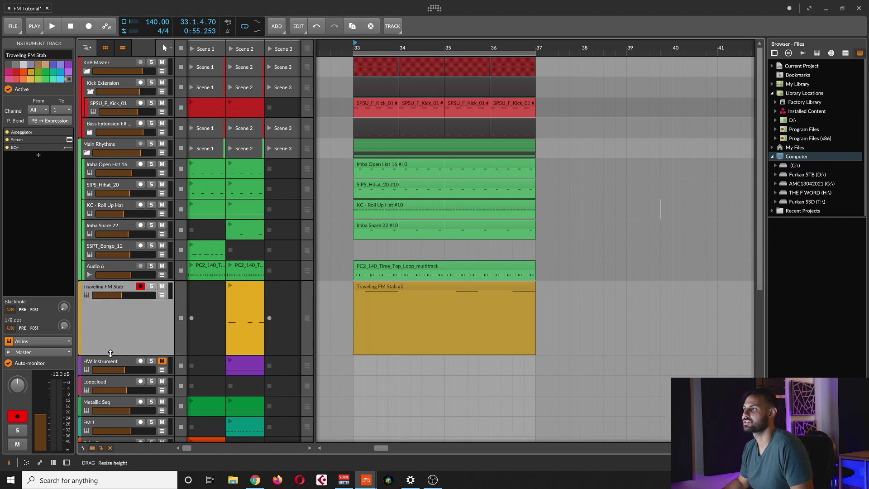
pyautogui.scroll(-2, 138, 247)
pyautogui.scroll(-2, 137, 247)
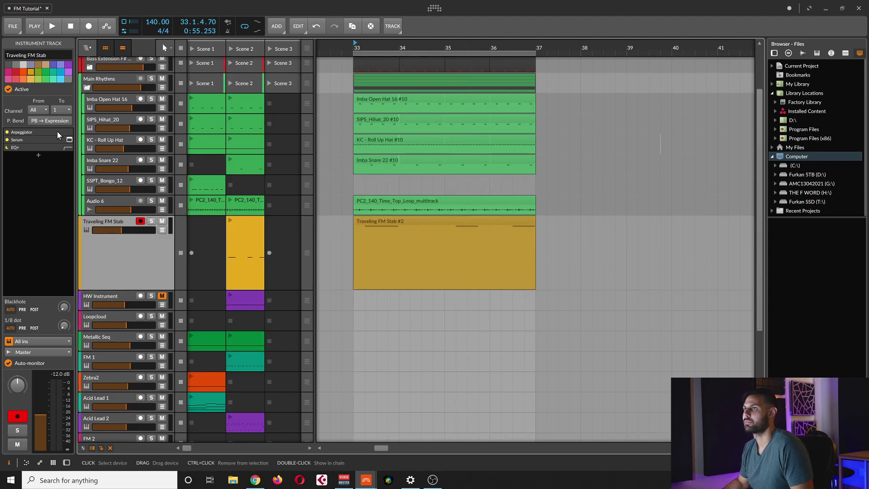
# Step: Examine the Serum patch used on the Traveling FM Stab track, and close its plug-in window
pyautogui.click(69, 139)
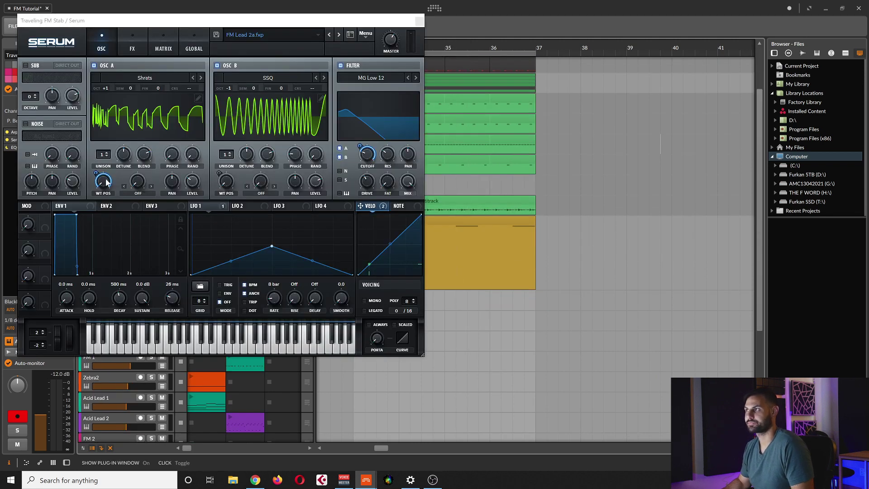
pyautogui.moveTo(237, 23); pyautogui.dragTo(274, 53)
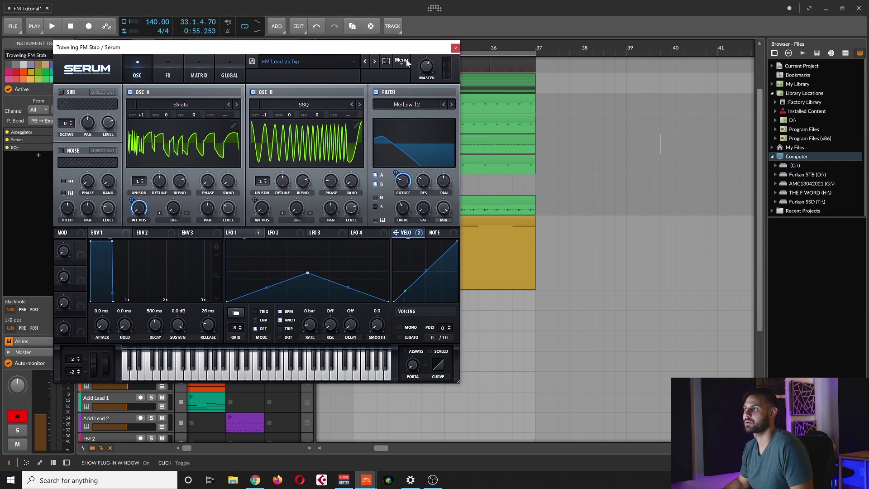
pyautogui.click(455, 48)
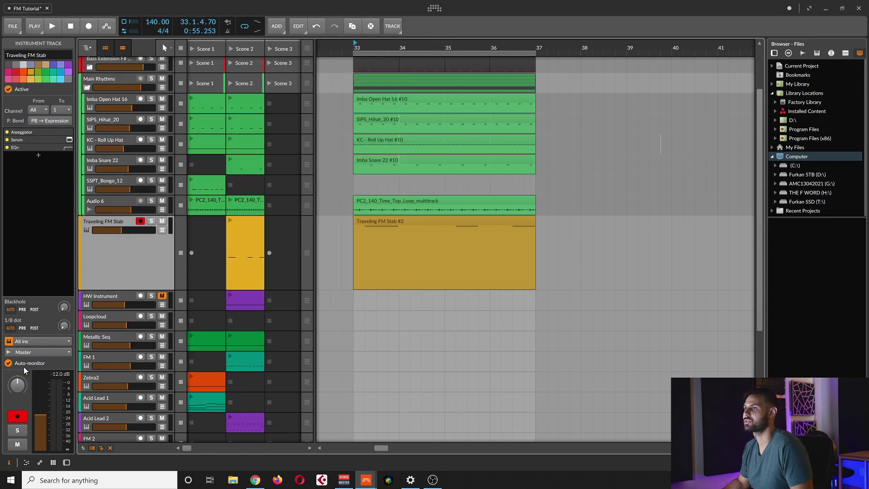
# Step: Add an instrument track below Traveling FM Stab and increase its height
pyautogui.rightClick(128, 267)
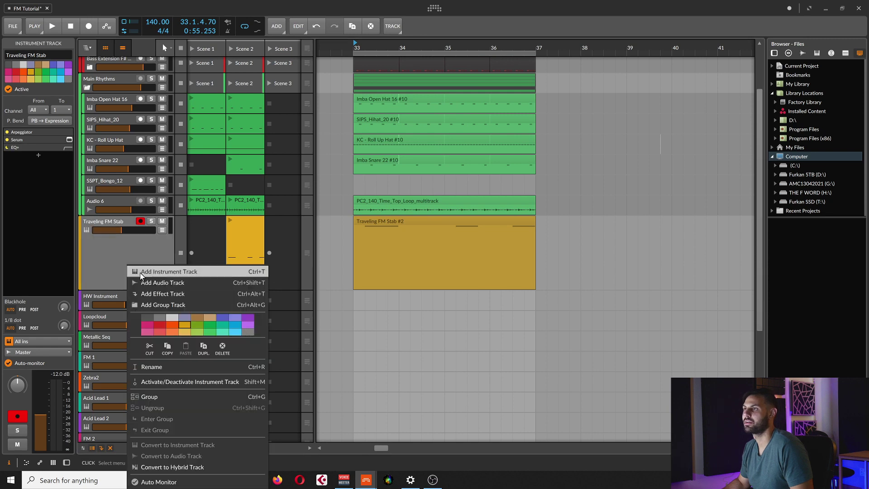
pyautogui.click(197, 272)
pyautogui.moveTo(113, 310); pyautogui.dragTo(119, 362)
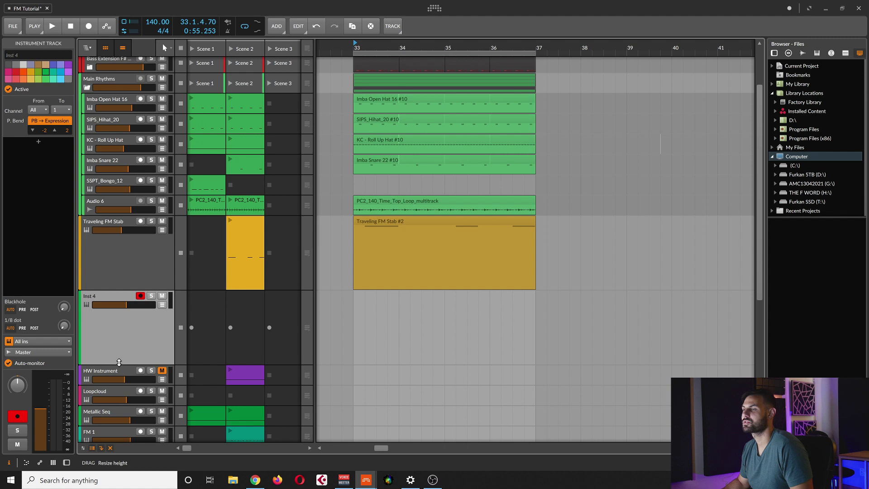
# Step: Insert the Serum_x64 instrument on the new track and name the track Traveling FM Stab Tut
pyautogui.click(39, 143)
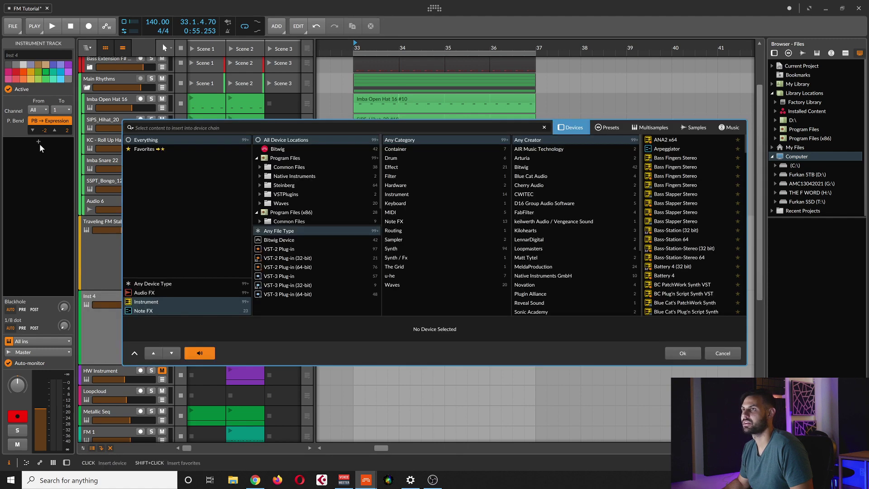
pyautogui.write('serum')
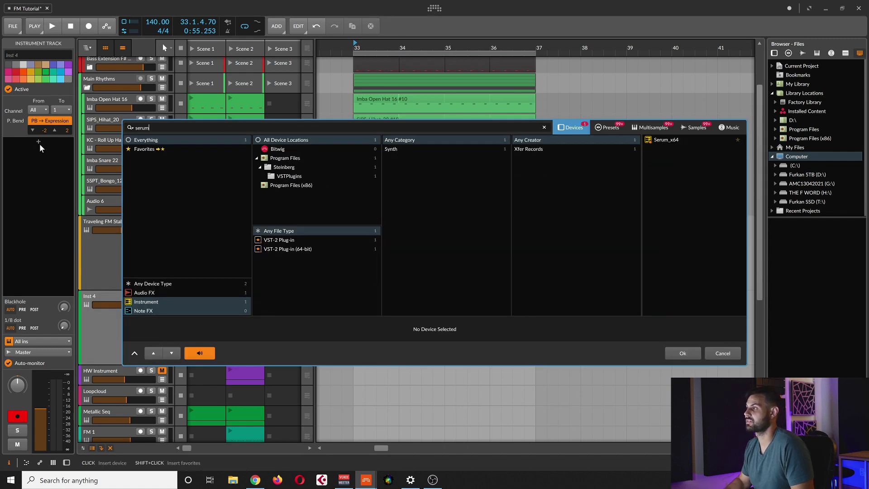
pyautogui.doubleClick(686, 144)
pyautogui.moveTo(396, 40); pyautogui.dragTo(291, 51)
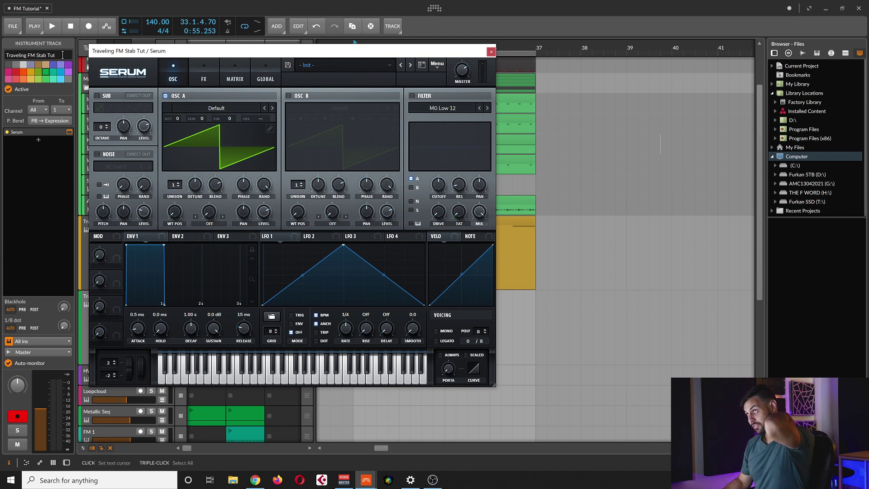
# Step: Load the digital Shrats wavetable into oscillator A
pyautogui.click(226, 108)
pyautogui.moveTo(215, 129)
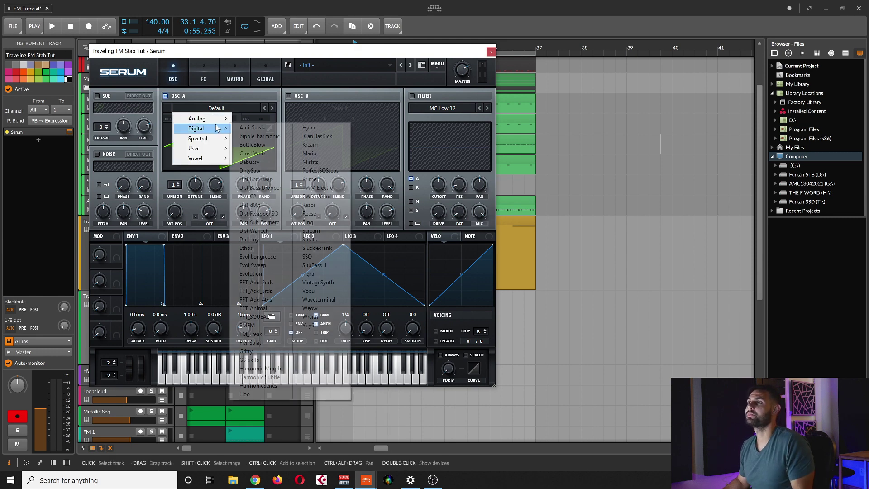
pyautogui.click(310, 239)
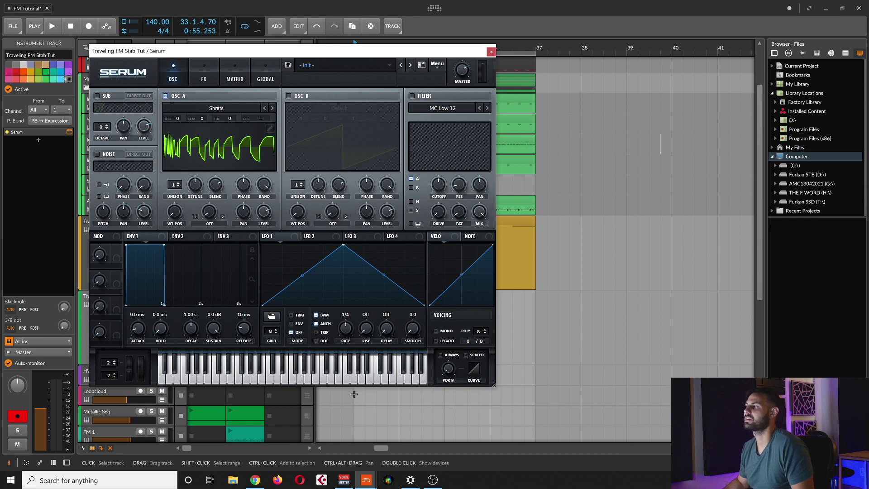
# Step: Enable oscillator B with the digital SSQ wavetable, and set the octaves to +1 for oscillator A and -1 for B
pyautogui.click(288, 96)
pyautogui.click(325, 107)
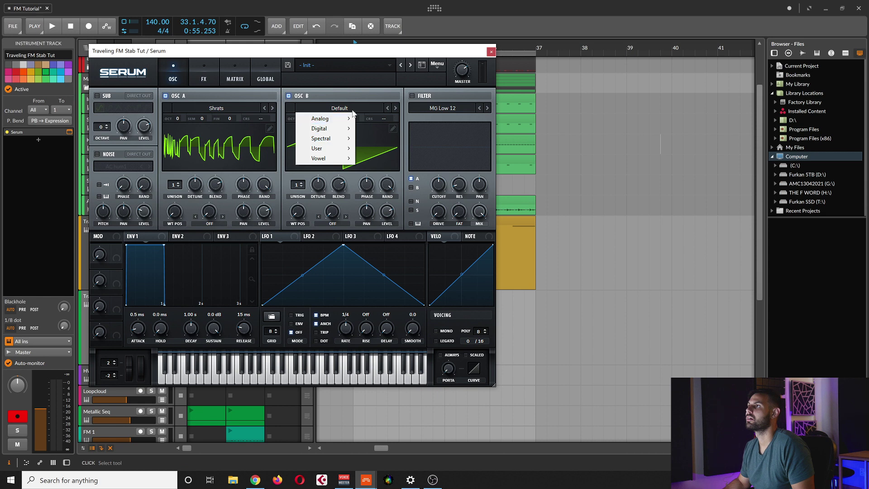
pyautogui.moveTo(330, 129)
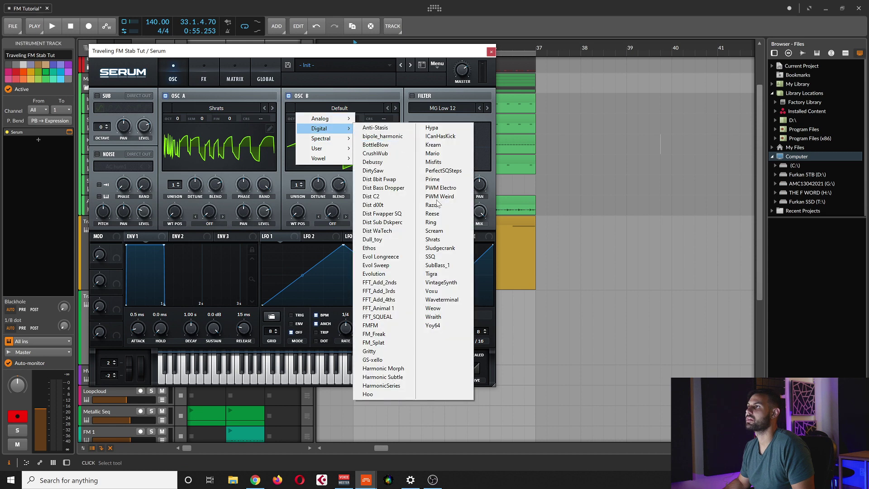
pyautogui.click(444, 257)
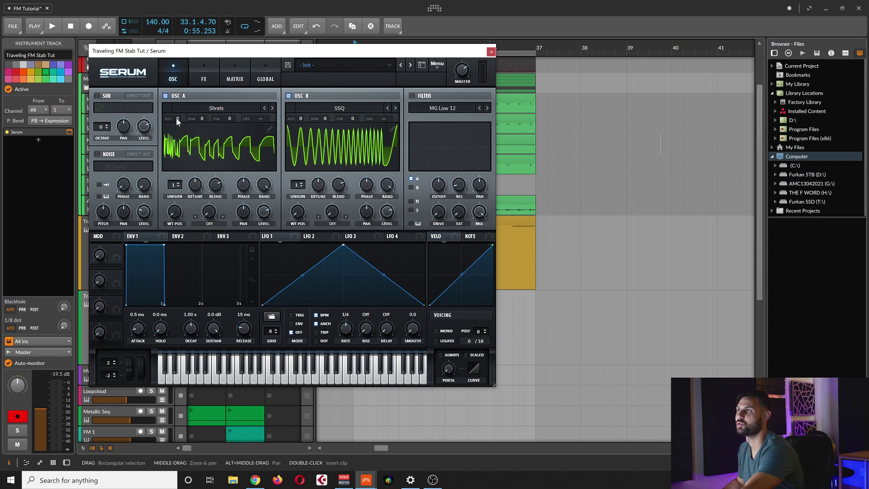
pyautogui.moveTo(176, 117); pyautogui.dragTo(176, 113)
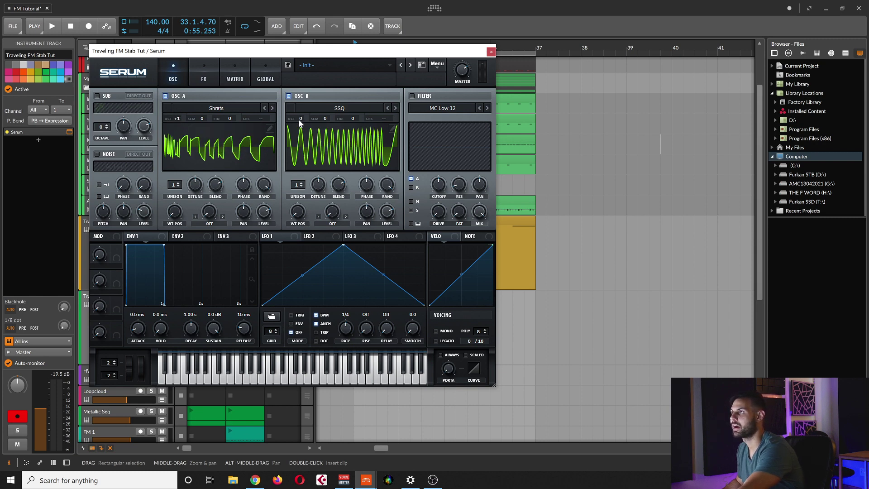
pyautogui.moveTo(300, 122); pyautogui.dragTo(285, 167)
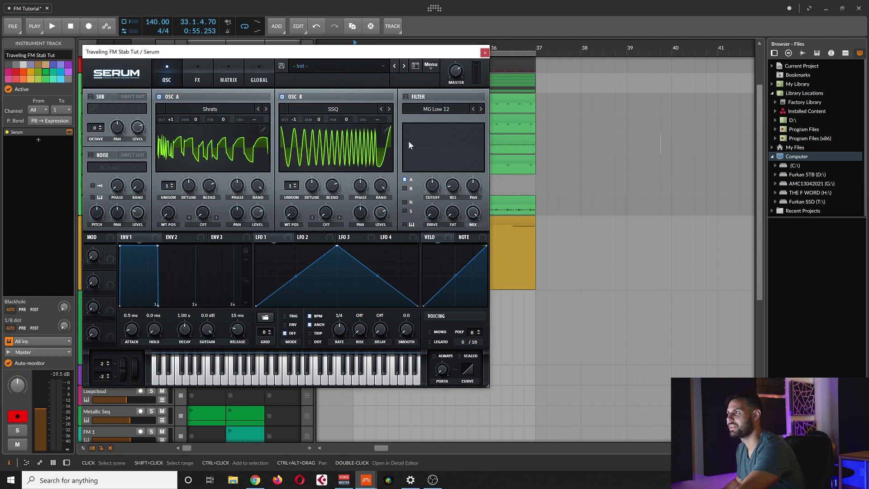
# Step: Filter oscillators A and B through MG Low 12 with some resonance and a lowered cutoff modulated by velocity
pyautogui.click(408, 98)
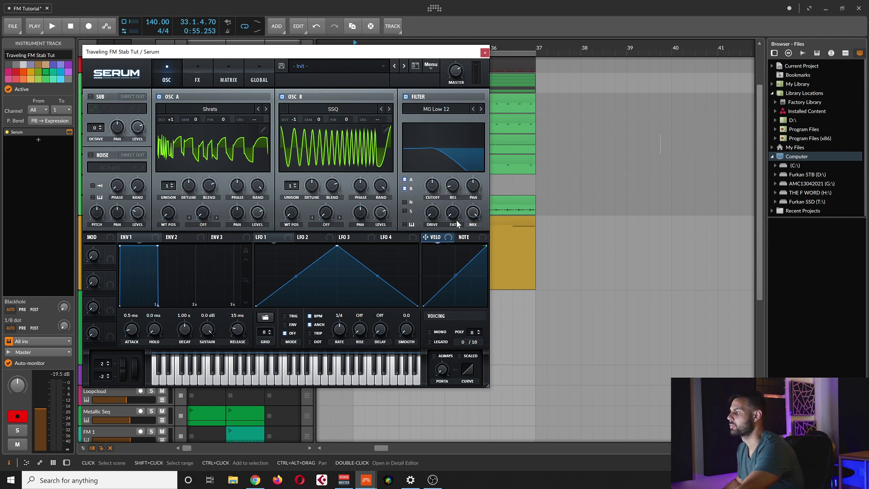
pyautogui.moveTo(432, 185); pyautogui.dragTo(452, 174)
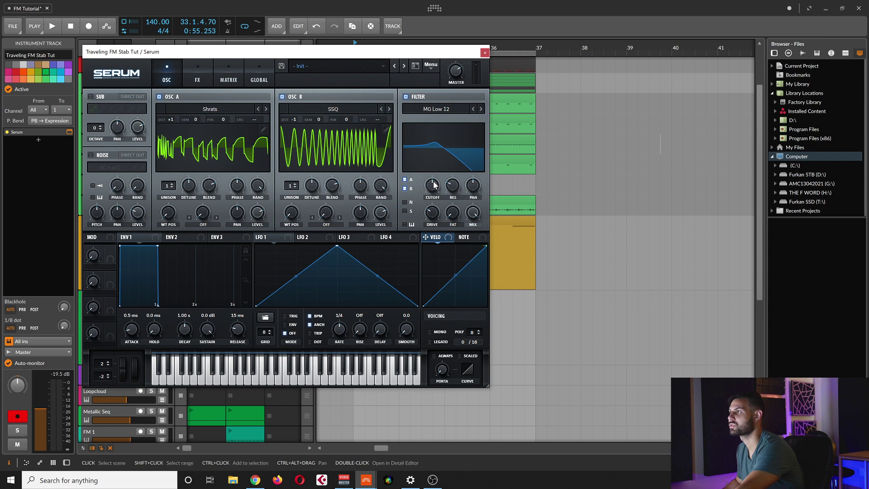
pyautogui.moveTo(433, 184); pyautogui.dragTo(425, 205)
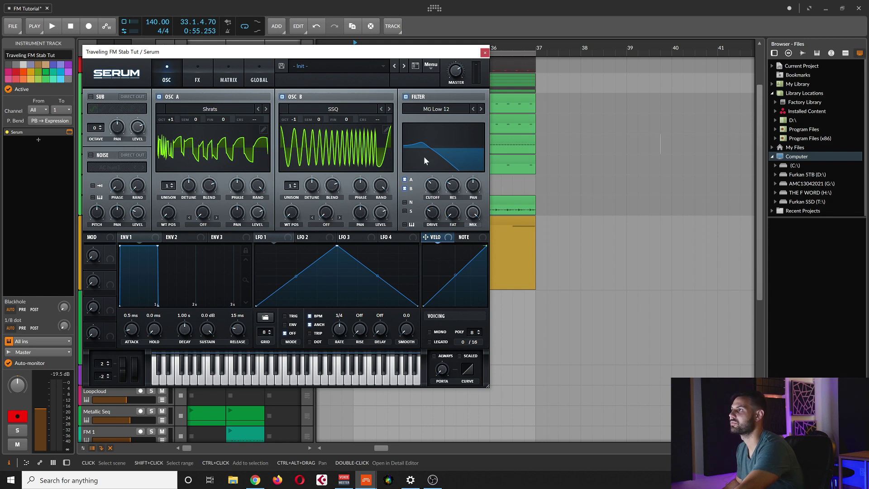
pyautogui.moveTo(434, 237); pyautogui.dragTo(435, 190)
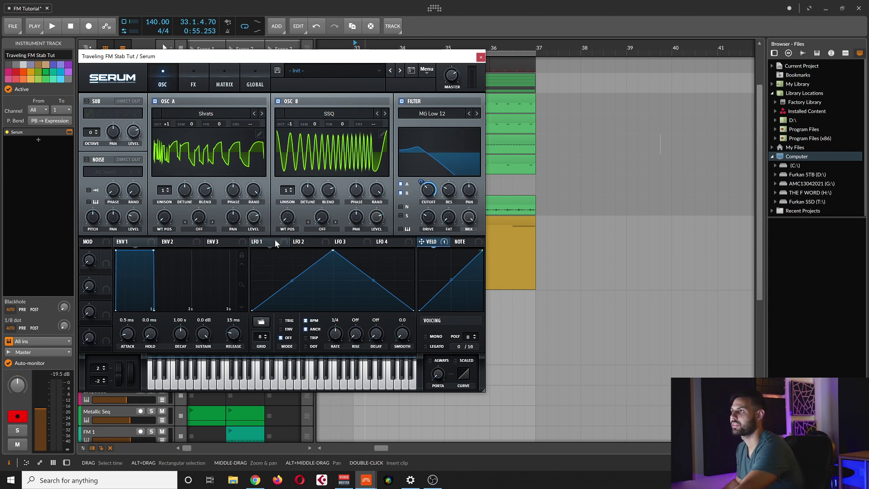
# Step: Modulate oscillator B's wavetable position with LFO 1 by about 62, using a peak at about half height and an 8 bar rate
pyautogui.moveTo(333, 253); pyautogui.dragTo(332, 285)
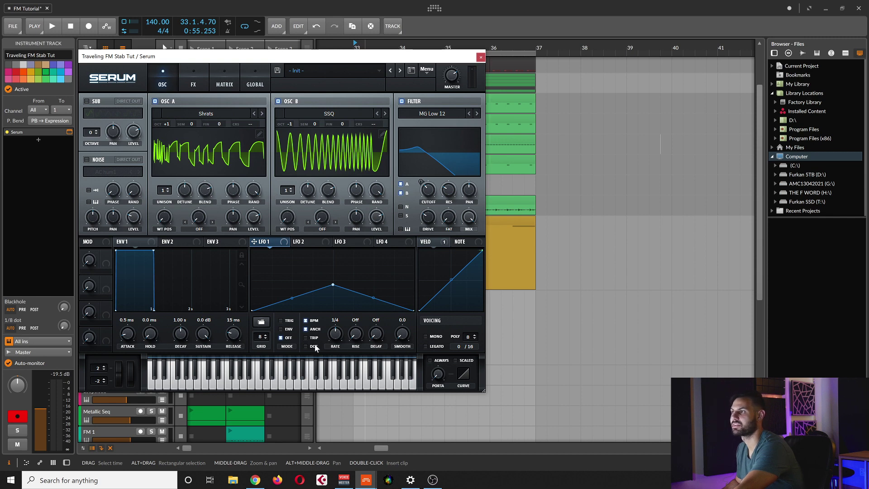
pyautogui.moveTo(282, 241)
pyautogui.mouseDown()
pyautogui.moveTo(287, 217)
pyautogui.moveTo(276, 229)
pyautogui.mouseUp()
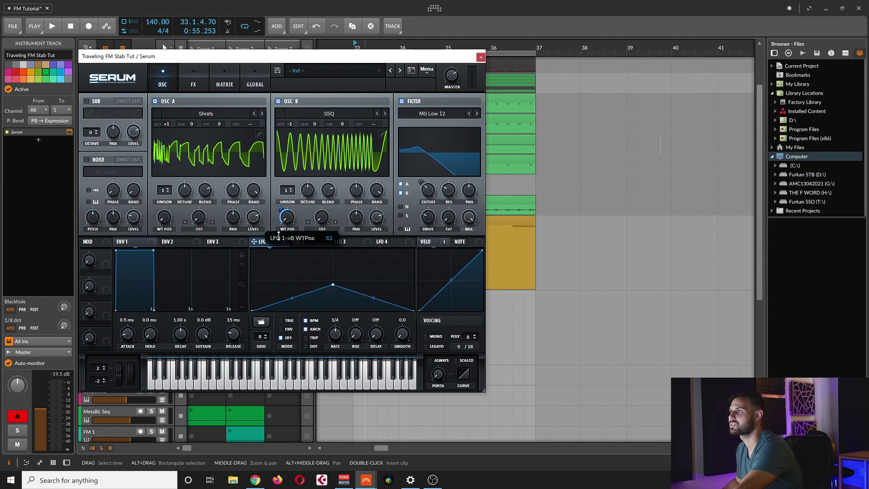
pyautogui.click(224, 81)
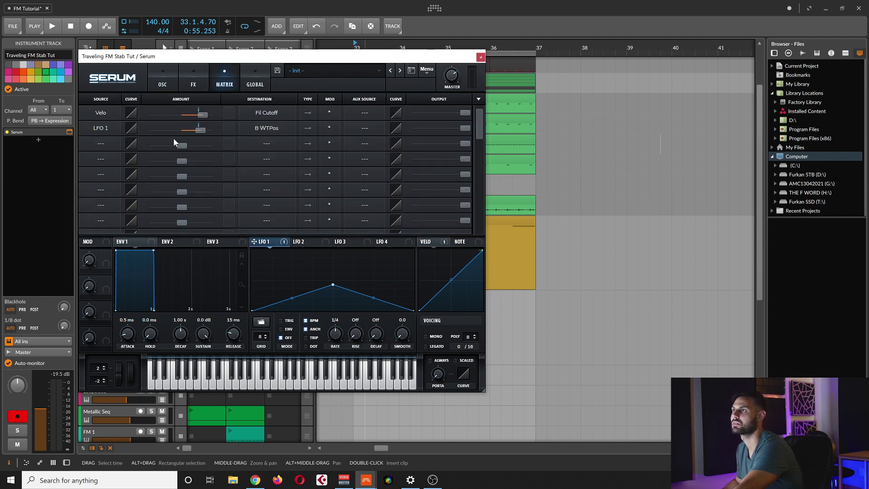
pyautogui.click(166, 81)
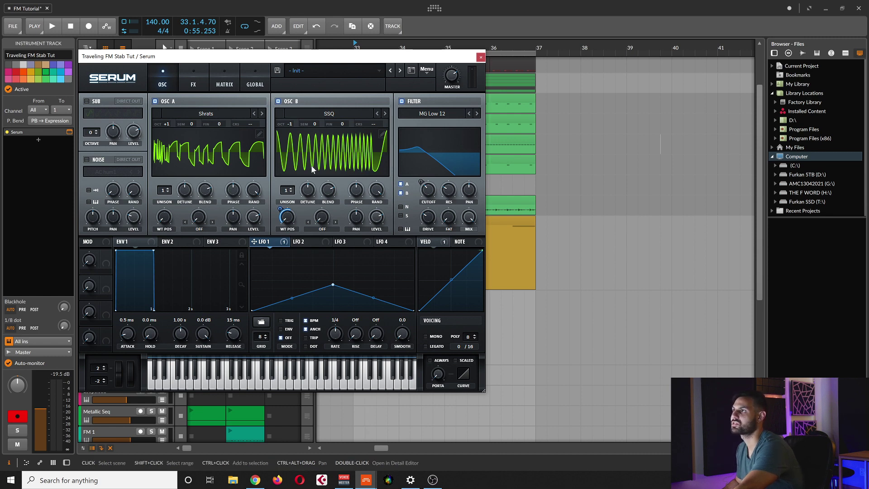
pyautogui.moveTo(335, 329); pyautogui.dragTo(335, 342)
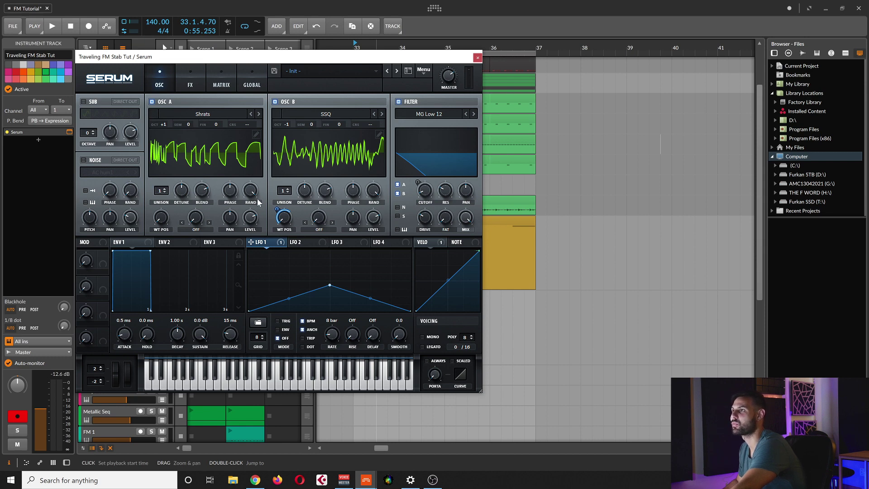
# Step: Lower oscillator A's level and assign velocity to its wavetable position
pyautogui.moveTo(256, 225); pyautogui.dragTo(249, 250)
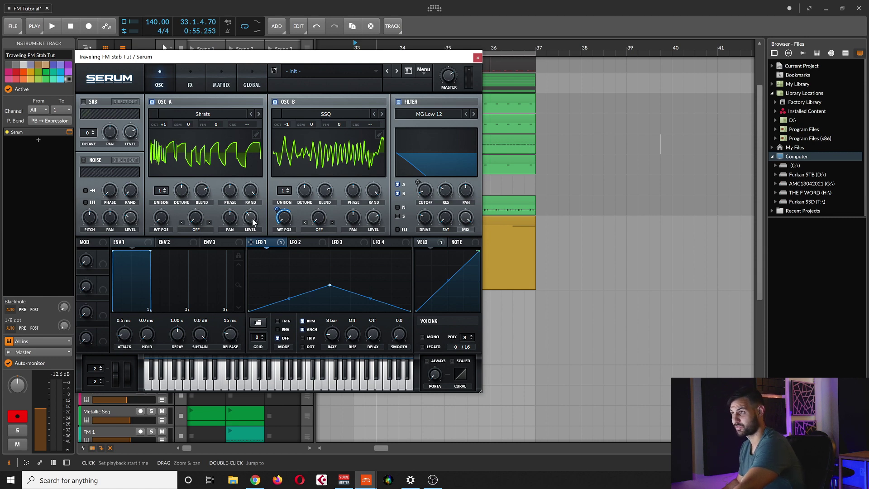
pyautogui.moveTo(253, 222)
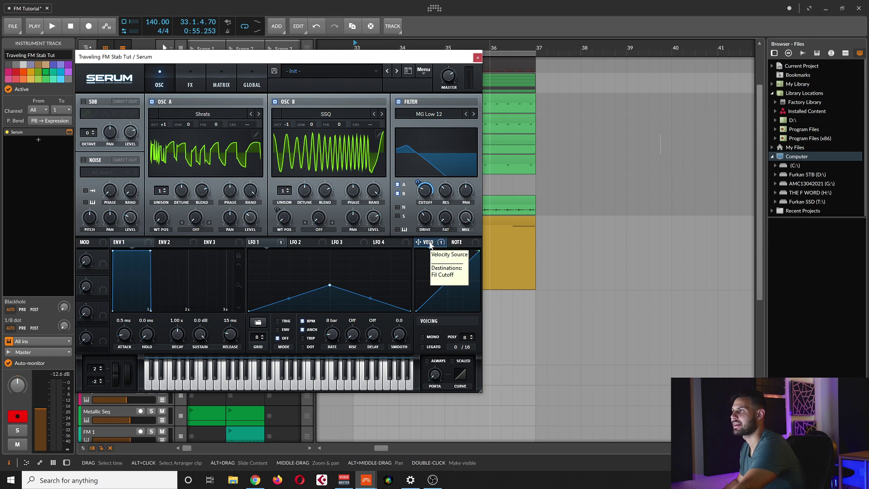
pyautogui.moveTo(425, 245); pyautogui.dragTo(162, 225)
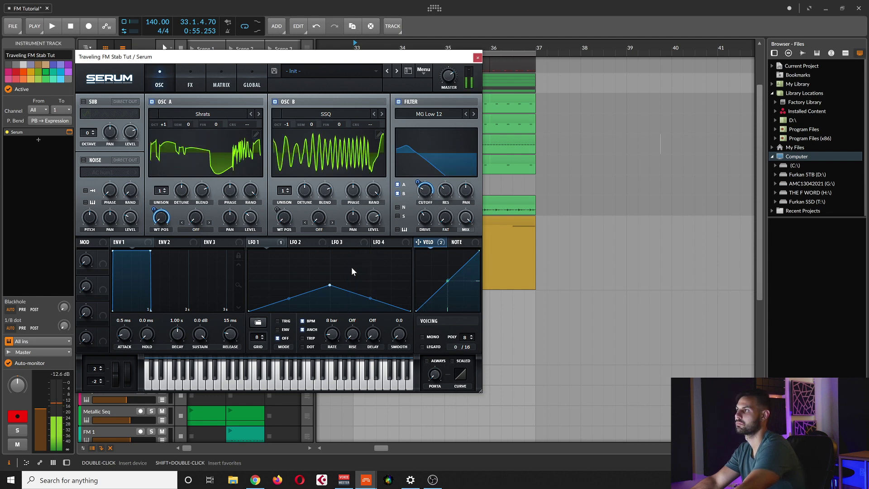
# Step: Build an effects chain of Diode 1 distortion, multiband compressor, Band 12 filter and dotted 1/8 ping-pong delay, and adjust the filter's cutoff
pyautogui.click(191, 82)
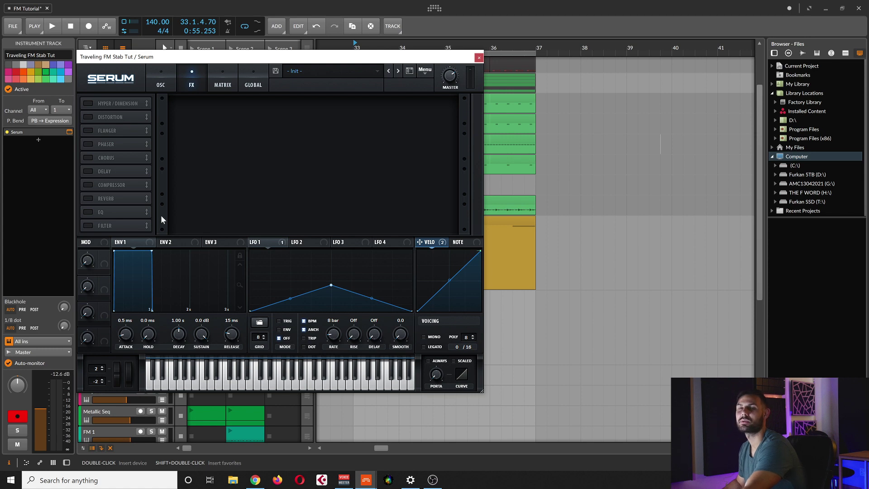
pyautogui.click(88, 118)
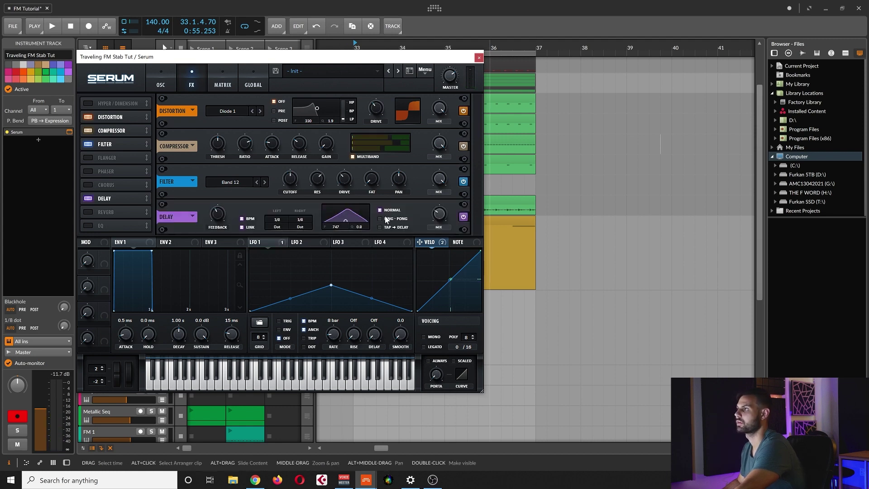
pyautogui.click(386, 220)
pyautogui.moveTo(227, 57); pyautogui.dragTo(235, 59)
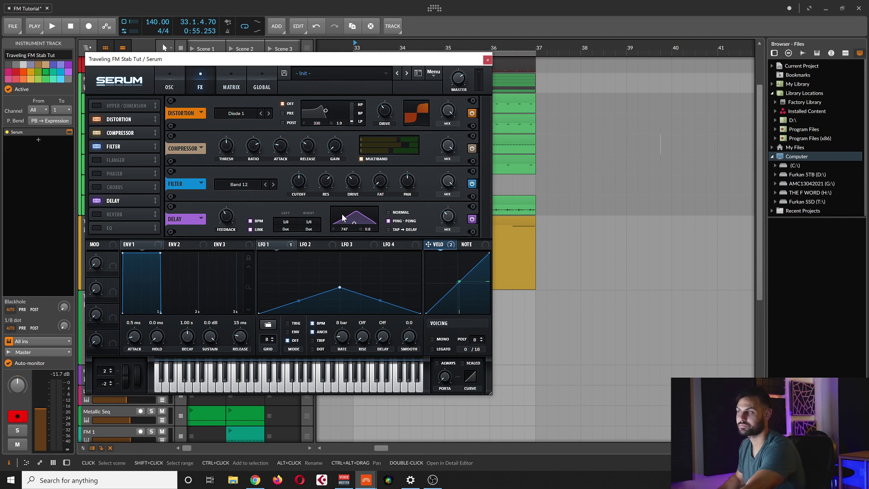
pyautogui.moveTo(300, 180)
pyautogui.mouseDown()
pyautogui.moveTo(303, 166)
pyautogui.moveTo(304, 186)
pyautogui.moveTo(305, 159)
pyautogui.moveTo(305, 177)
pyautogui.mouseUp()
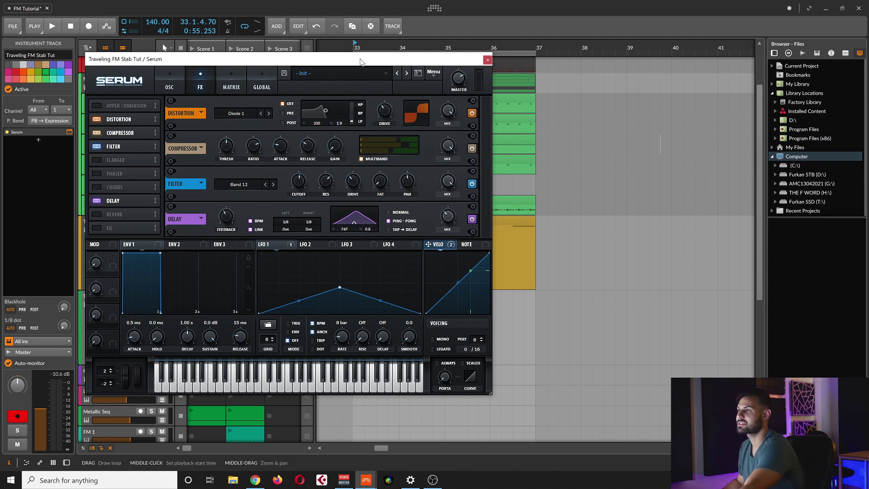
pyautogui.moveTo(367, 60)
pyautogui.mouseDown()
pyautogui.moveTo(376, 43)
pyautogui.moveTo(367, 49)
pyautogui.mouseUp()
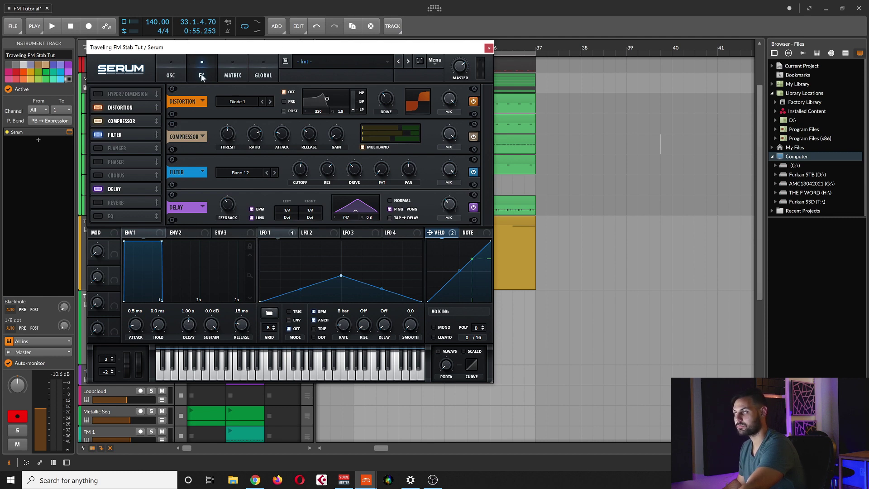
# Step: Copy the Traveling FM Stab clip at bar 33 onto the Traveling FM Stab Tut track and solo that track
pyautogui.click(489, 48)
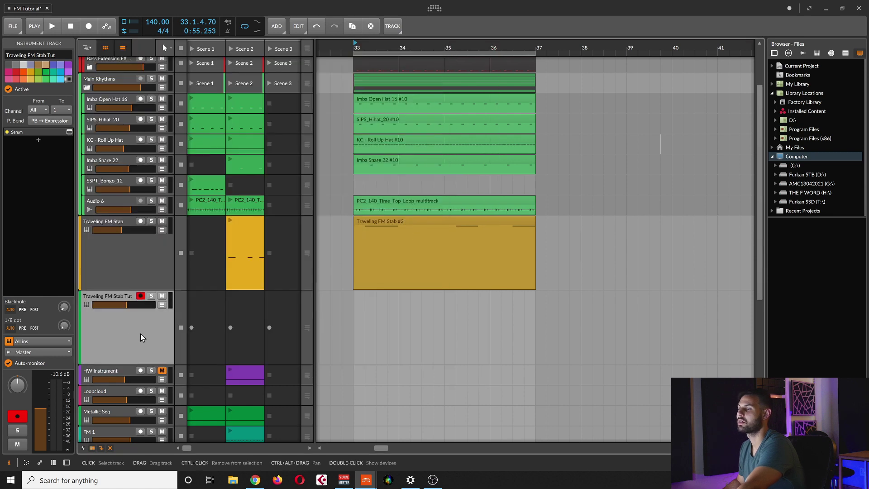
pyautogui.doubleClick(150, 323)
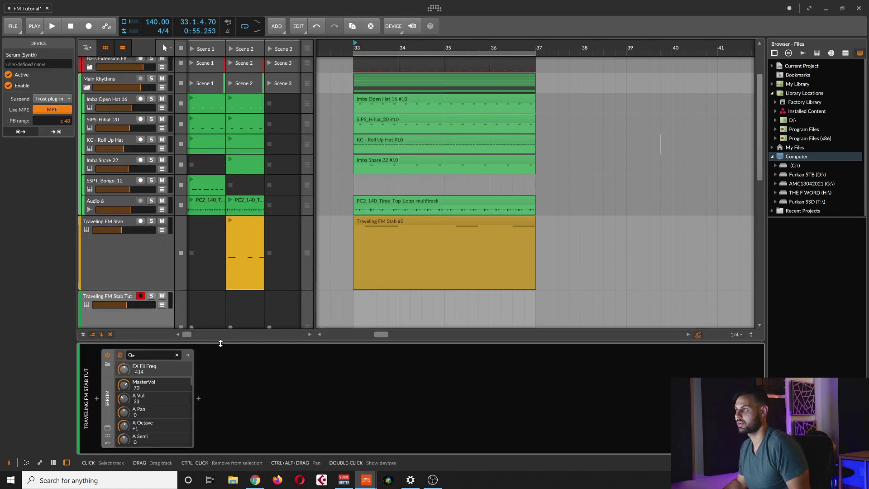
pyautogui.scroll(-3, 427, 181)
pyautogui.click(427, 124)
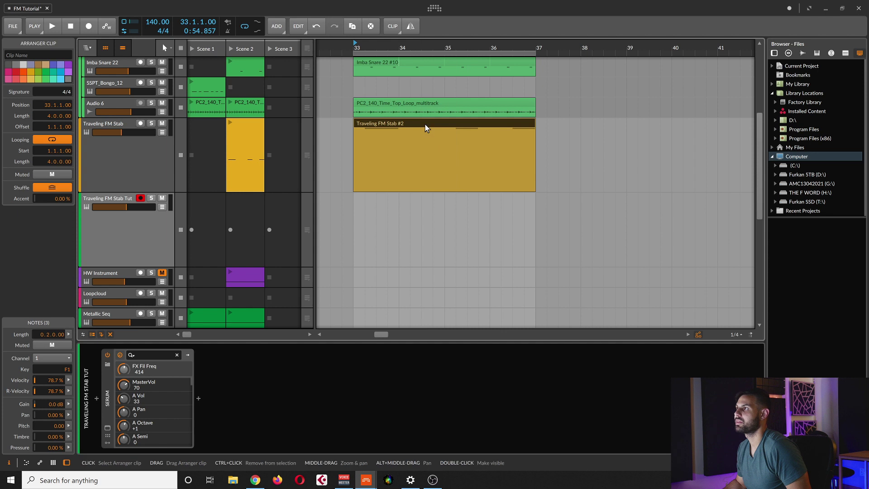
pyautogui.moveTo(427, 129); pyautogui.dragTo(424, 218)
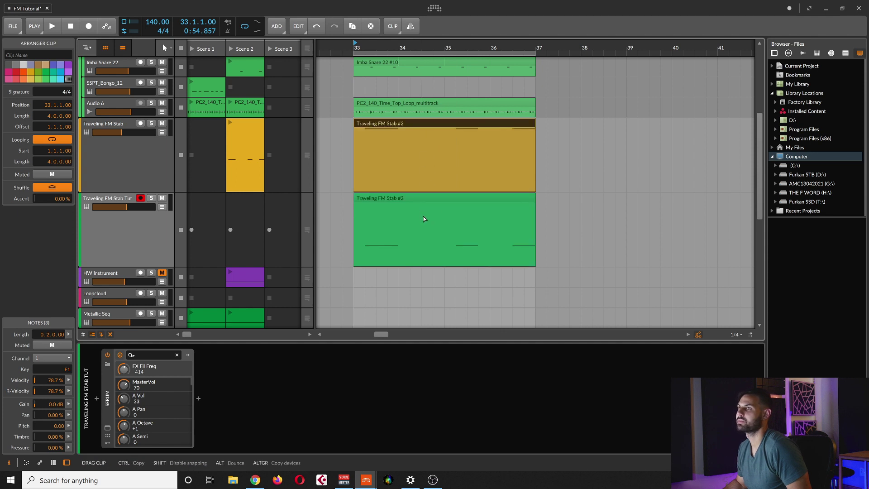
pyautogui.click(382, 231)
pyautogui.press('s')
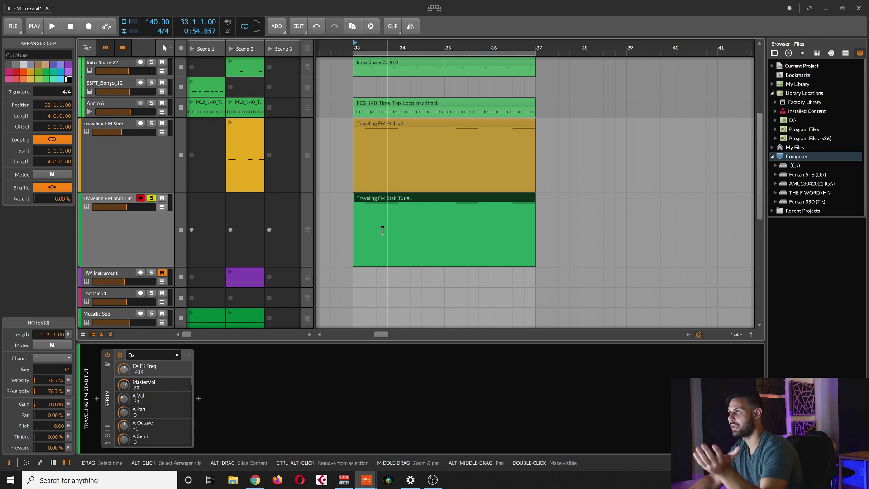
# Step: Open the copied clip in the note editor and examine the placement and length of its F1 notes
pyautogui.doubleClick(415, 197)
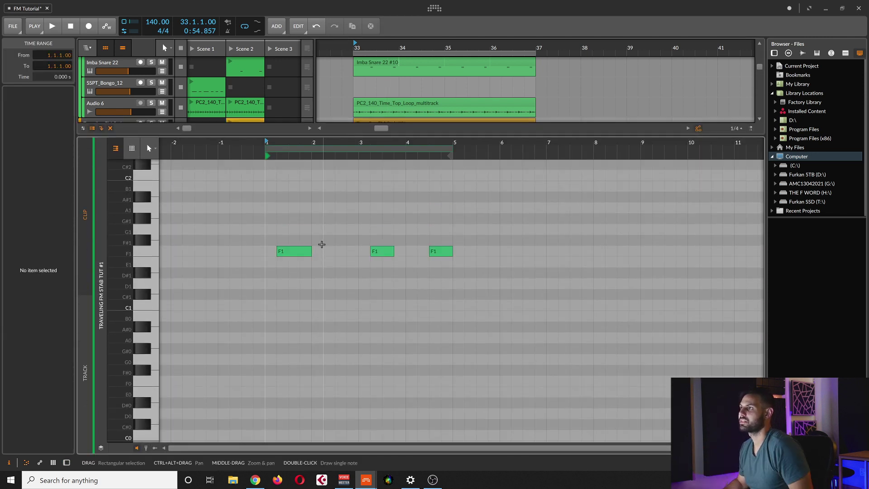
pyautogui.scroll(1, 332, 281)
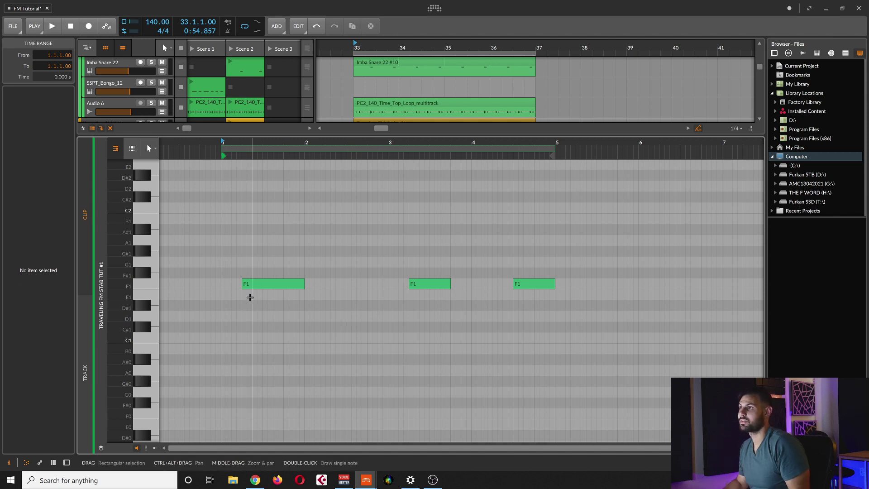
pyautogui.scroll(1, 250, 297)
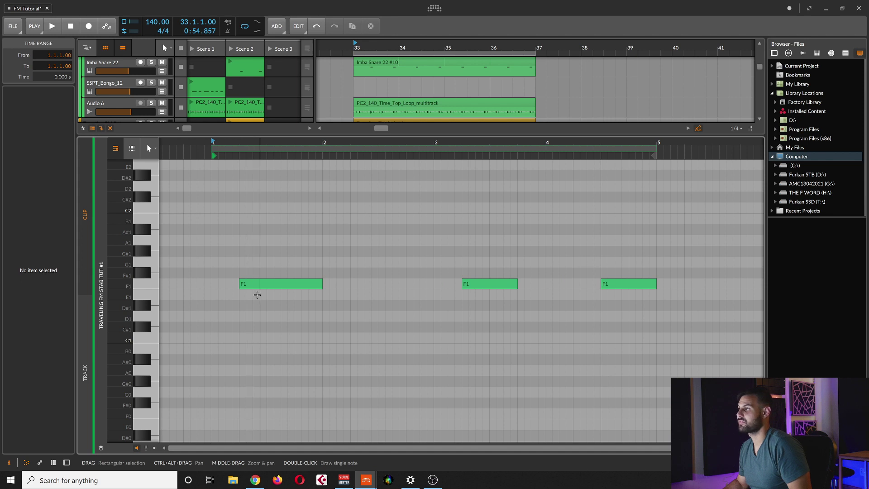
pyautogui.scroll(-1, 257, 297)
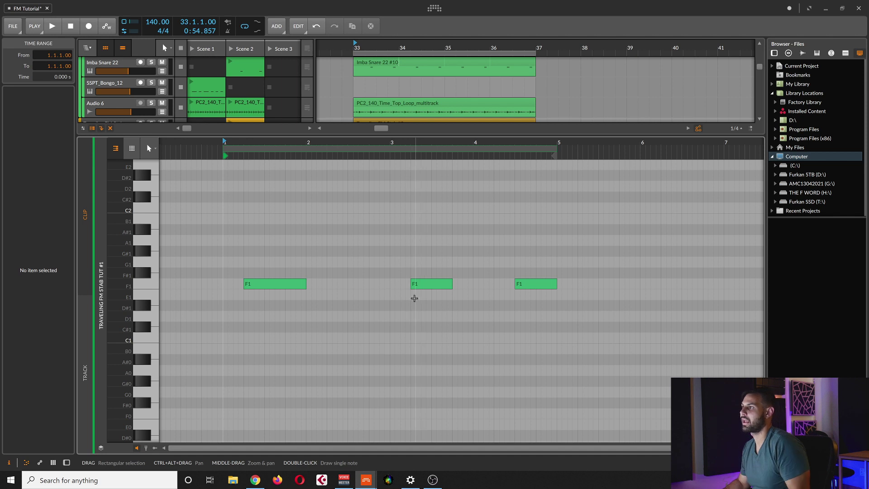
pyautogui.scroll(2, 275, 317)
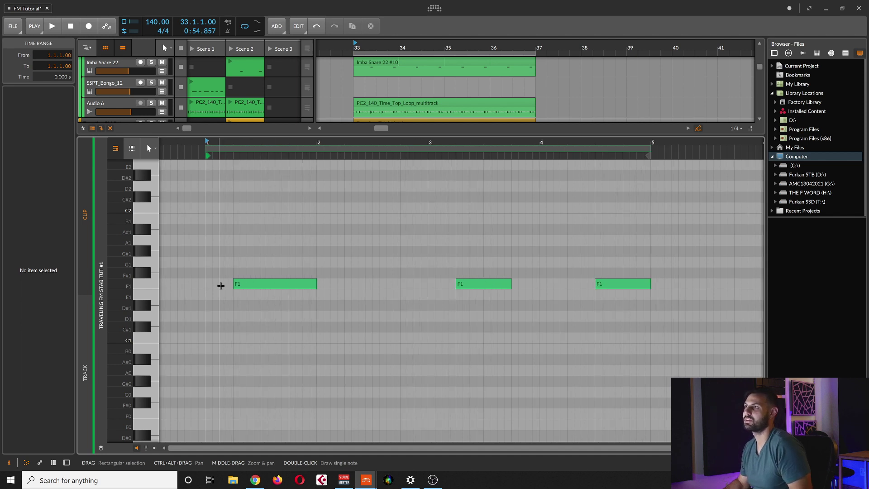
pyautogui.scroll(3, 239, 273)
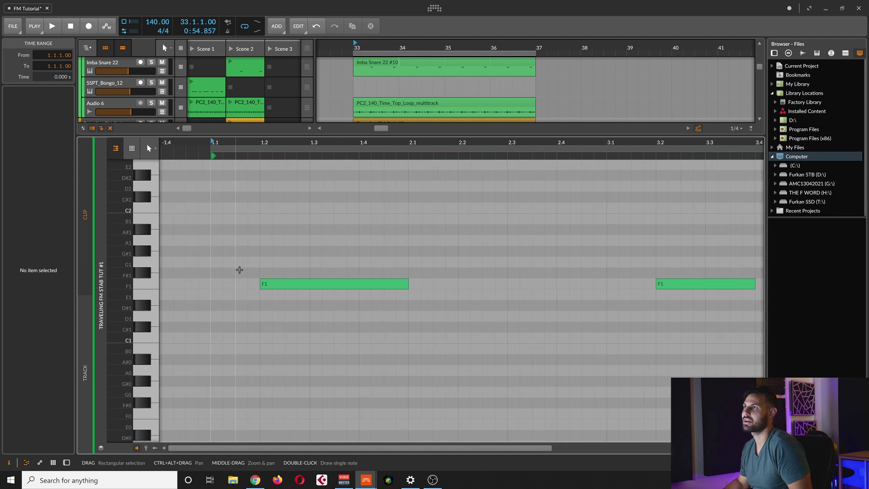
pyautogui.scroll(1, 238, 270)
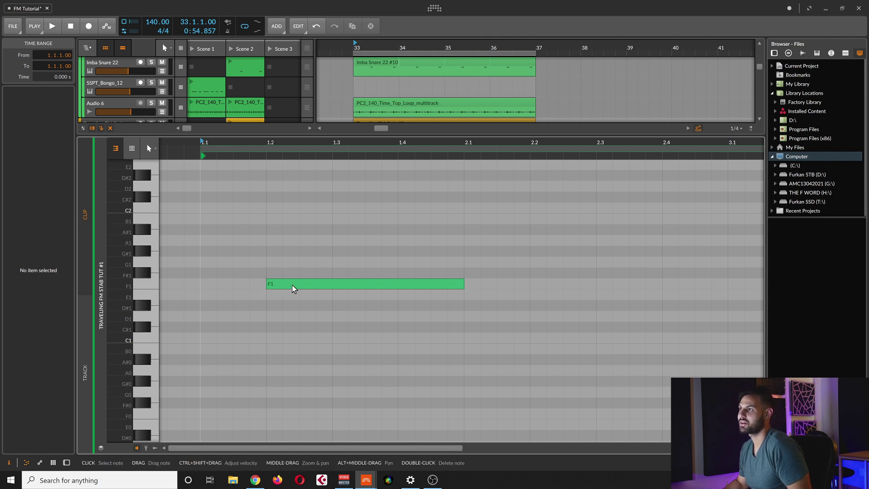
# Step: Try moving the first F1 note earlier to 1.1.4 and move it back to 1.2.1
pyautogui.moveTo(292, 289); pyautogui.dragTo(277, 291)
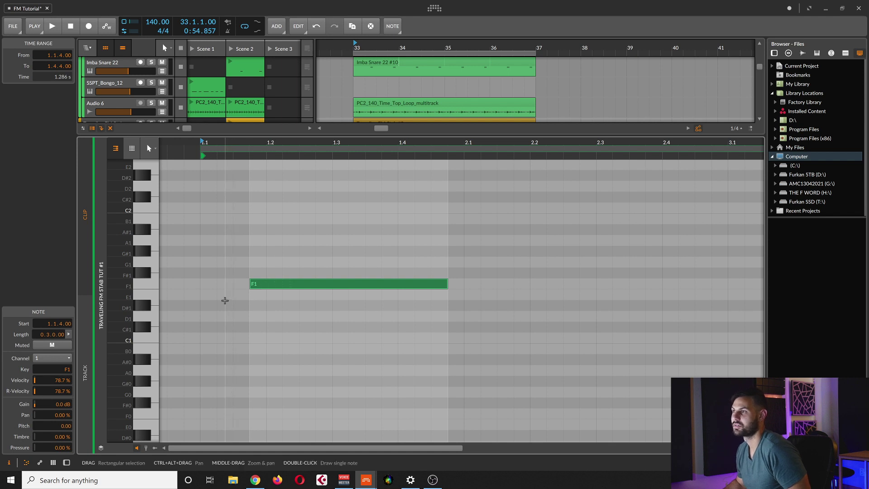
pyautogui.scroll(2, 225, 298)
pyautogui.moveTo(273, 284); pyautogui.dragTo(300, 284)
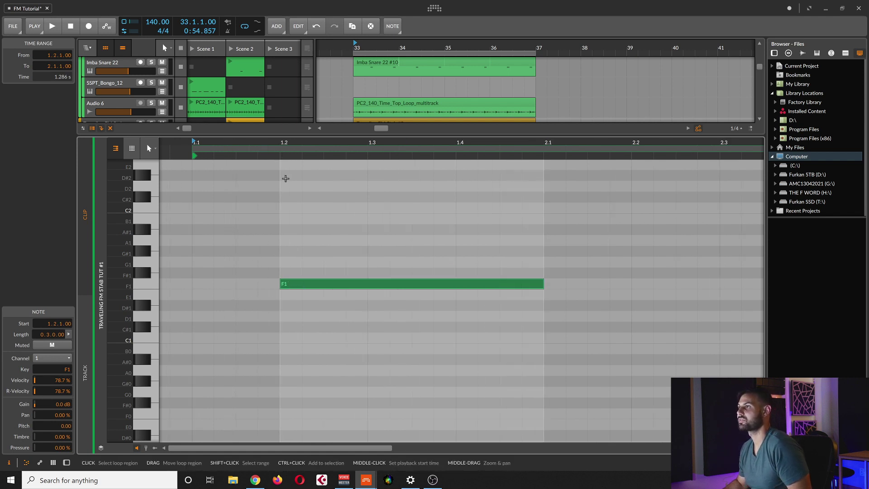
# Step: Try extending the end of the first F1 note to 2.1.2 and shorten it back to 2.1.1
pyautogui.scroll(-2, 296, 253)
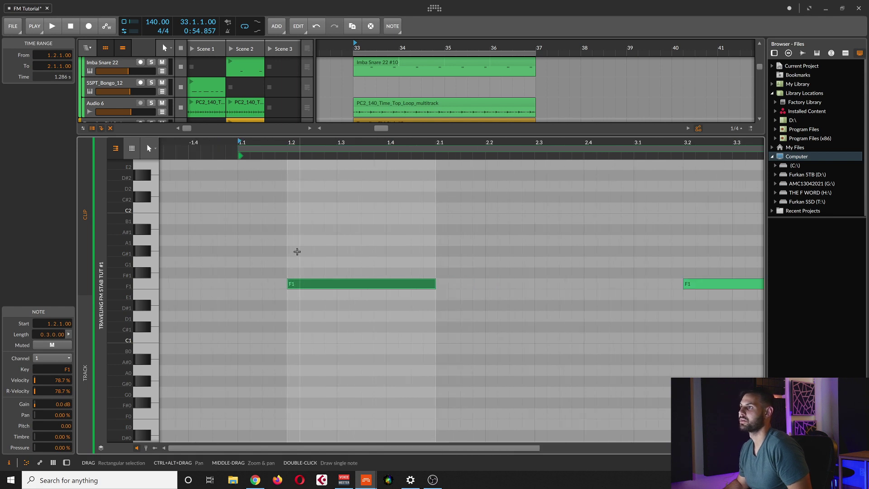
pyautogui.scroll(-2, 361, 243)
pyautogui.scroll(2, 380, 256)
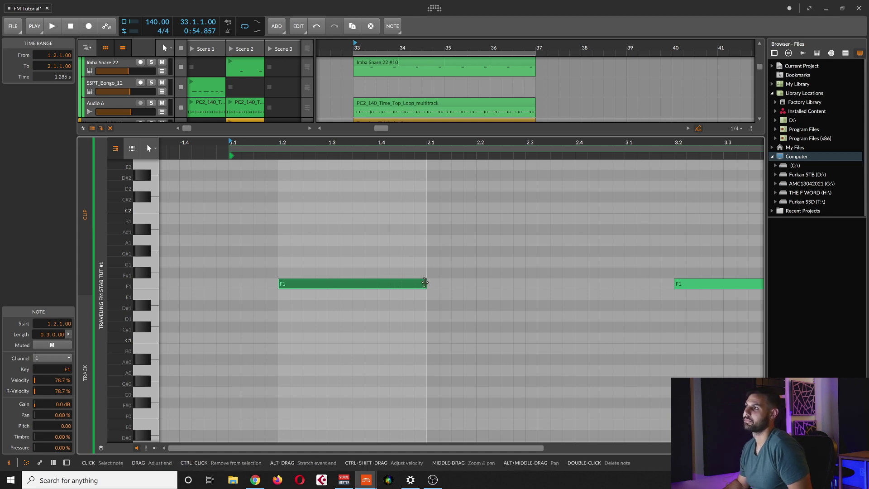
pyautogui.moveTo(425, 283); pyautogui.dragTo(439, 283)
pyautogui.scroll(3, 439, 300)
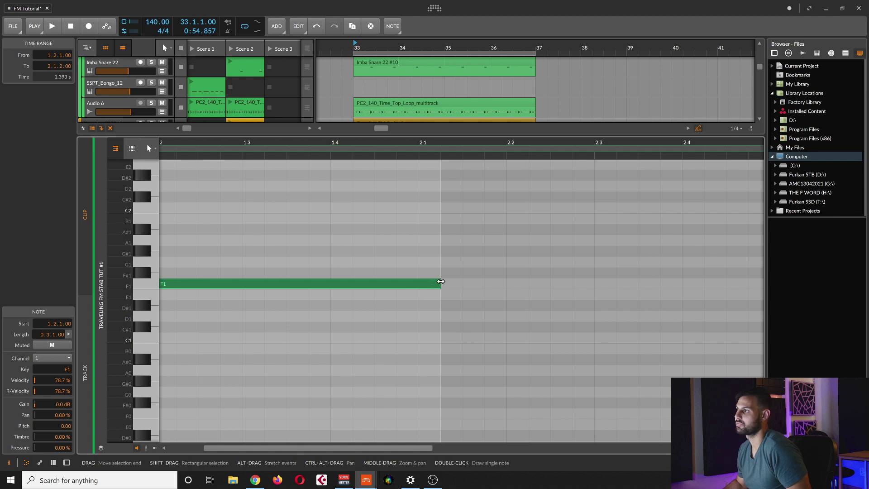
pyautogui.moveTo(441, 282); pyautogui.dragTo(421, 284)
pyautogui.scroll(-4, 419, 262)
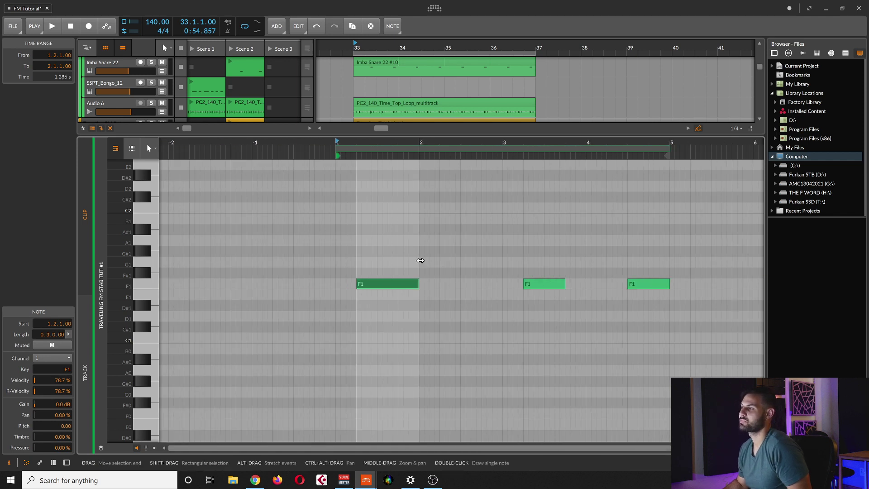
pyautogui.scroll(-3, 419, 262)
# Step: Insert an Arpeggiator before Serum on the Traveling FM Stab Tut track and set its global gate length to 9%
pyautogui.press('d')
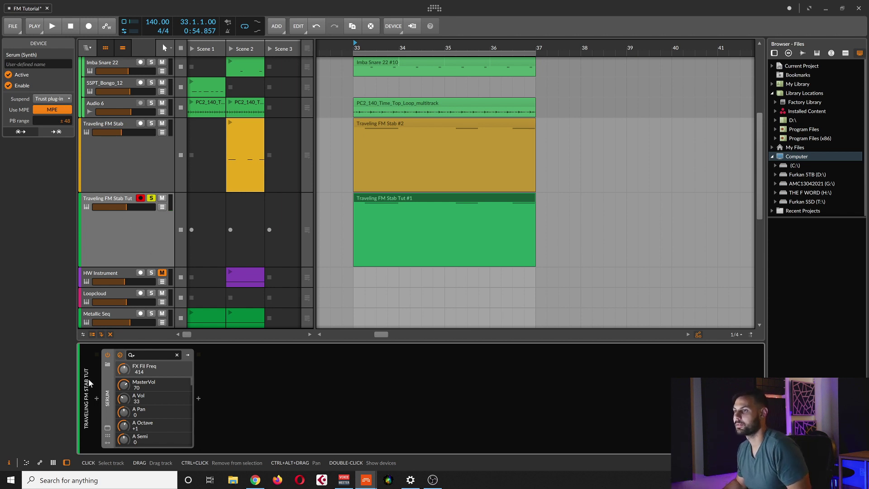
pyautogui.click(97, 397)
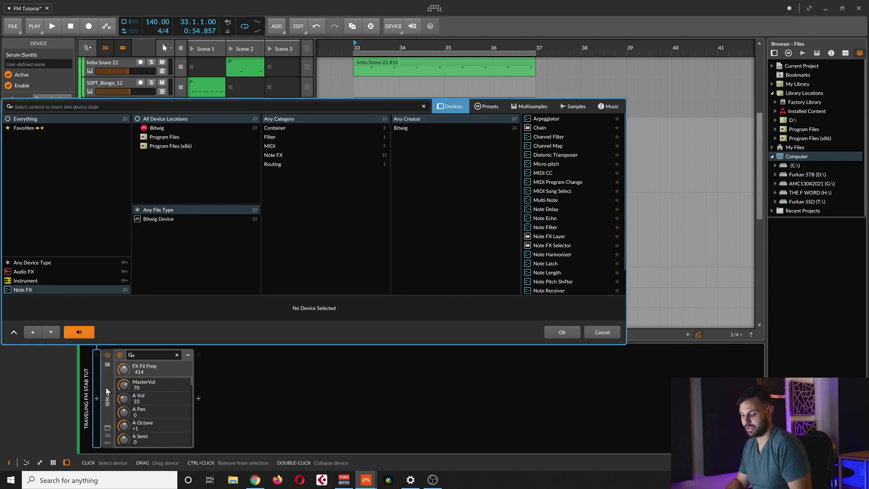
pyautogui.write('arpe')
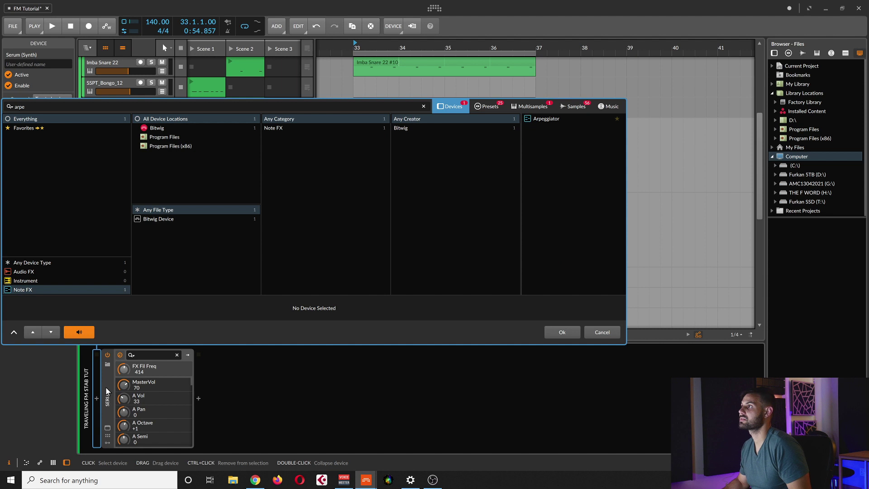
pyautogui.doubleClick(546, 120)
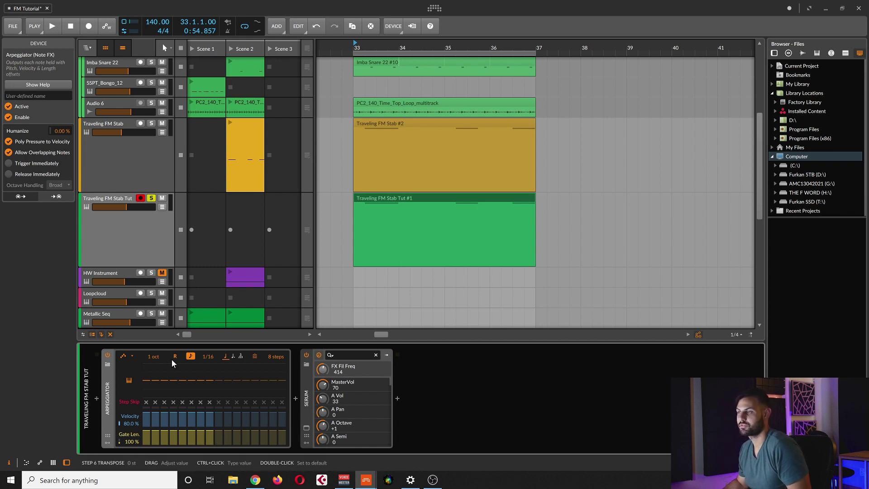
pyautogui.click(141, 241)
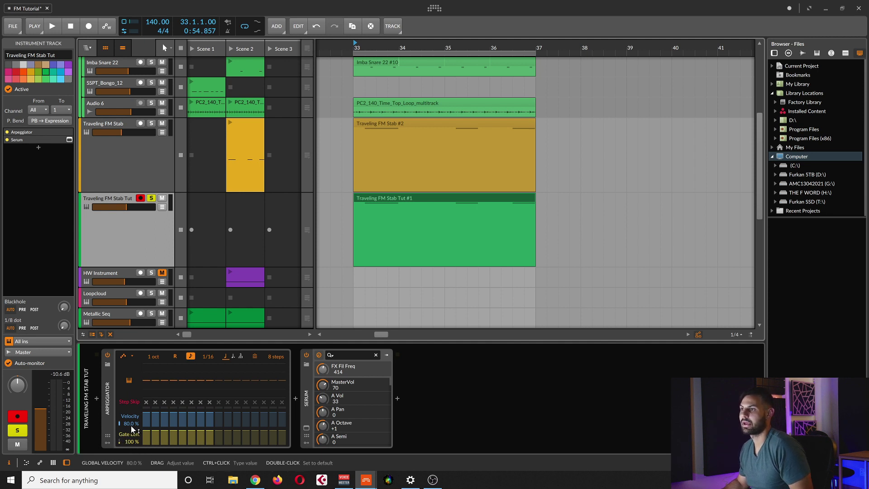
pyautogui.moveTo(129, 443)
pyautogui.mouseDown()
pyautogui.moveTo(129, 455)
pyautogui.moveTo(131, 440)
pyautogui.mouseUp()
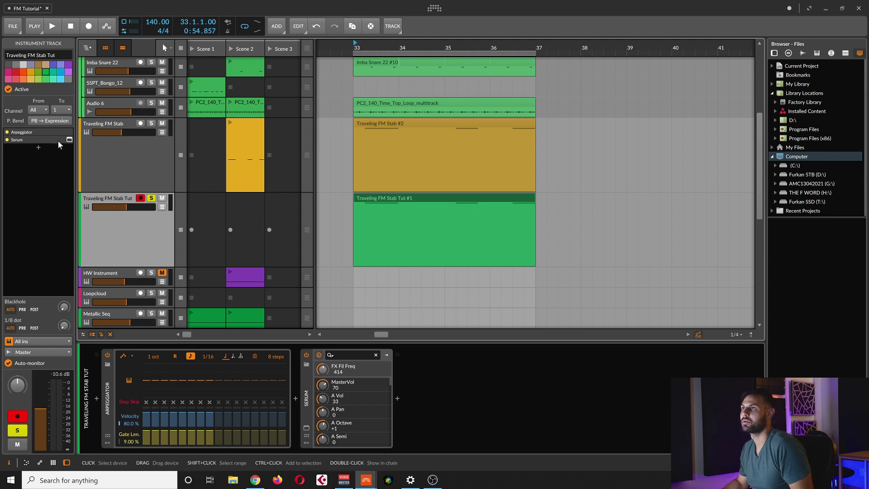
# Step: Check Serum's velocity modulation source and the filter cutoff it controls
pyautogui.click(69, 140)
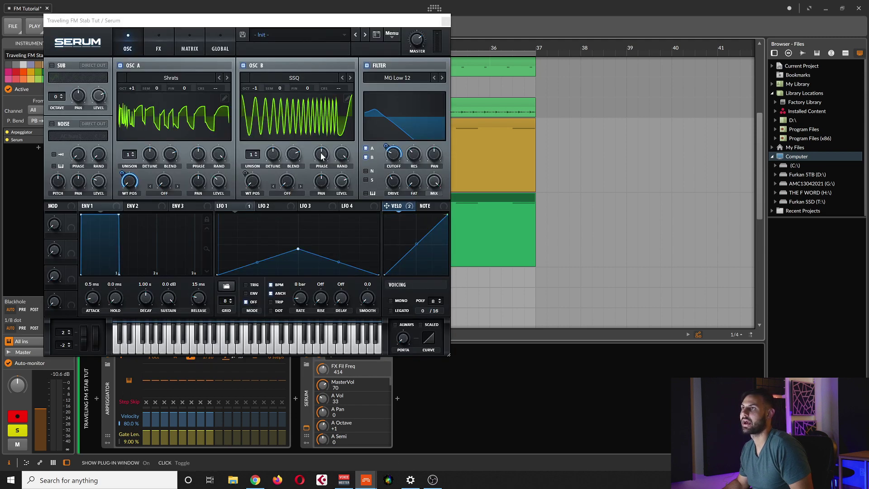
pyautogui.click(395, 206)
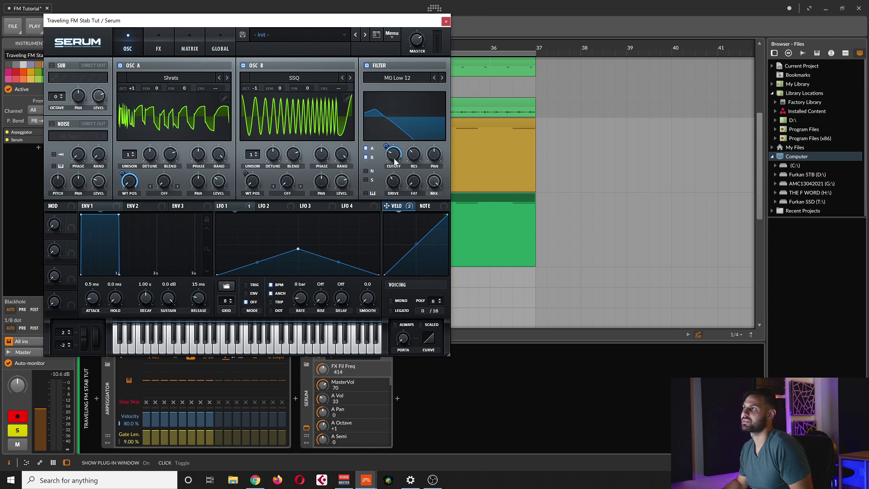
pyautogui.click(446, 21)
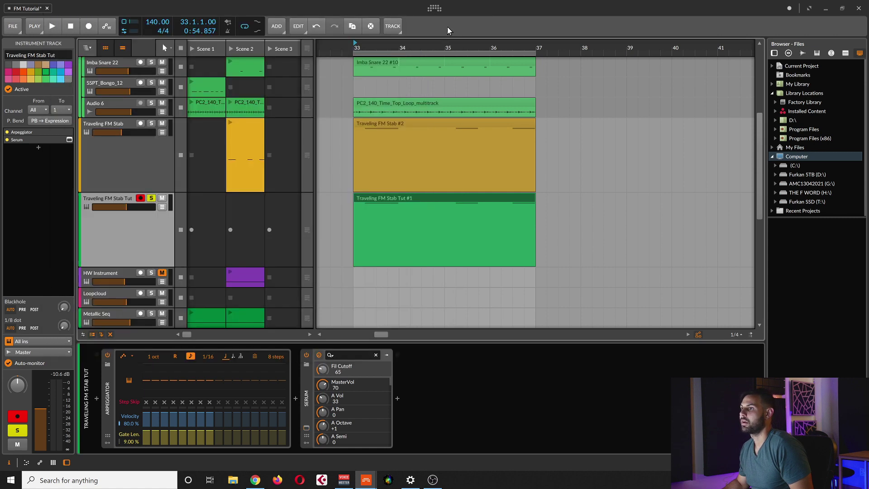
# Step: Add a Random modulator to the Arpeggiator and show the modulator's settings
pyautogui.click(106, 414)
pyautogui.click(105, 444)
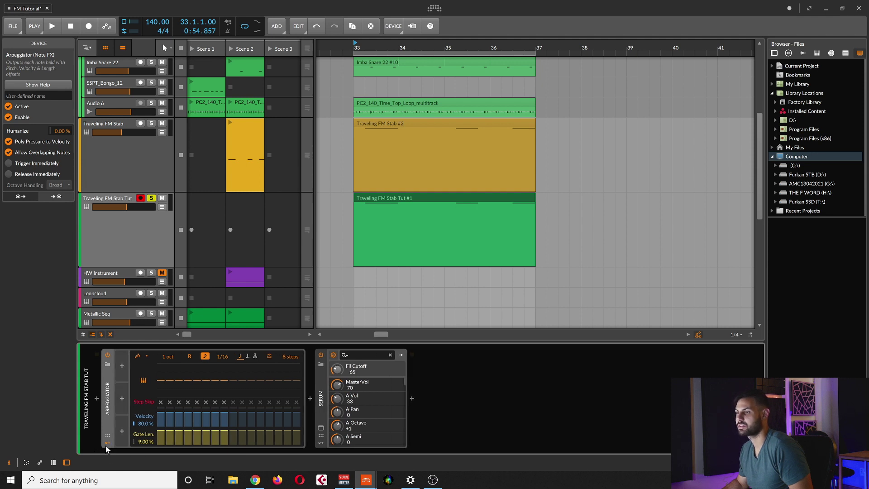
pyautogui.click(123, 364)
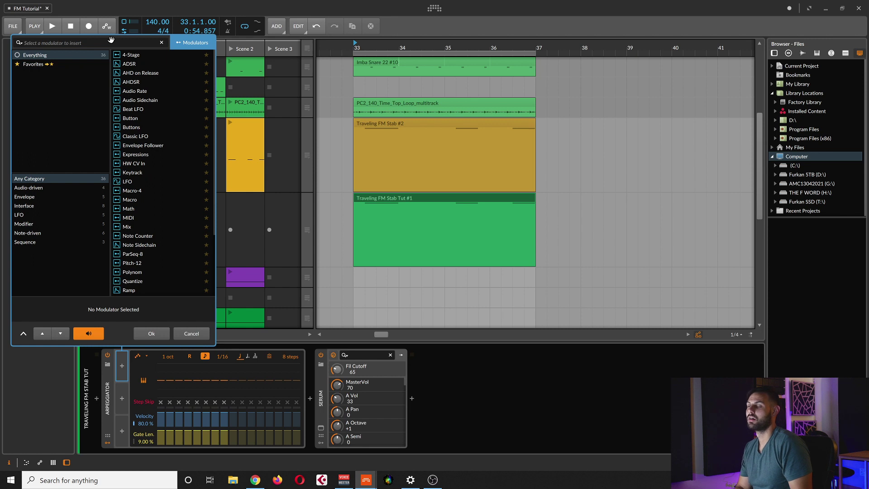
pyautogui.write('random')
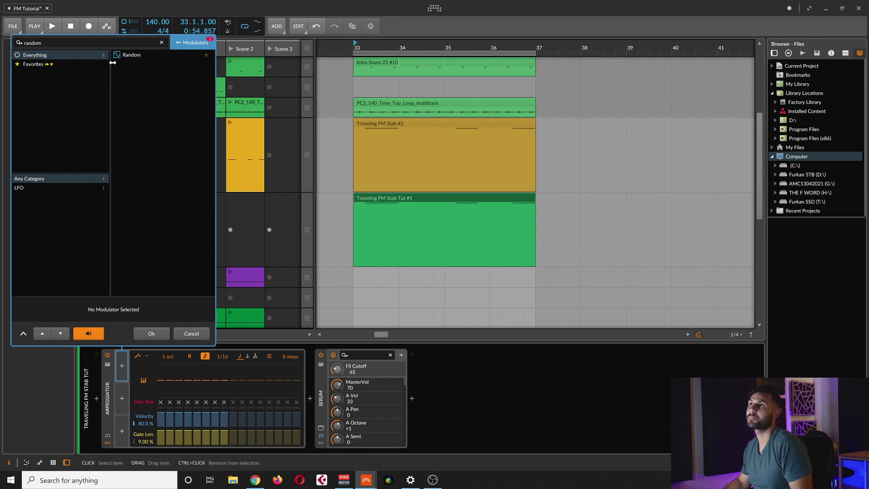
pyautogui.press('BackSpace')
pyautogui.press('BackSpace')
pyautogui.press('BackSpace')
pyautogui.press('BackSpace')
pyautogui.press('BackSpace')
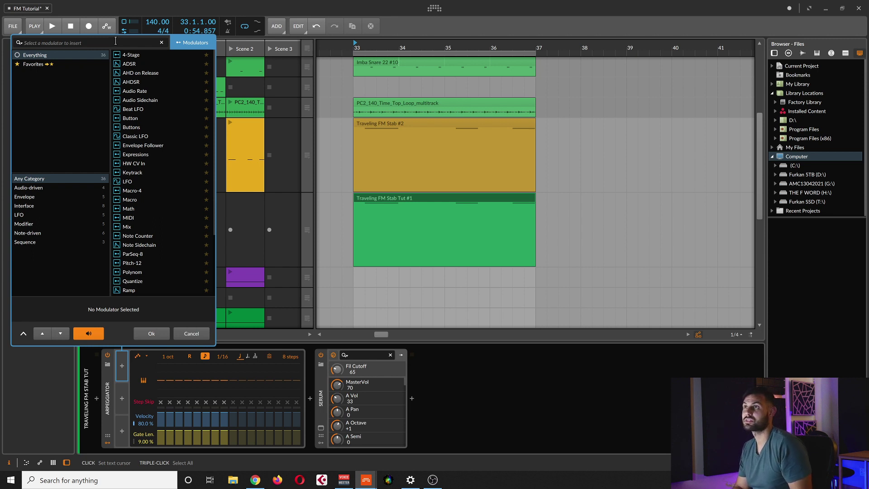
pyautogui.write('rando')
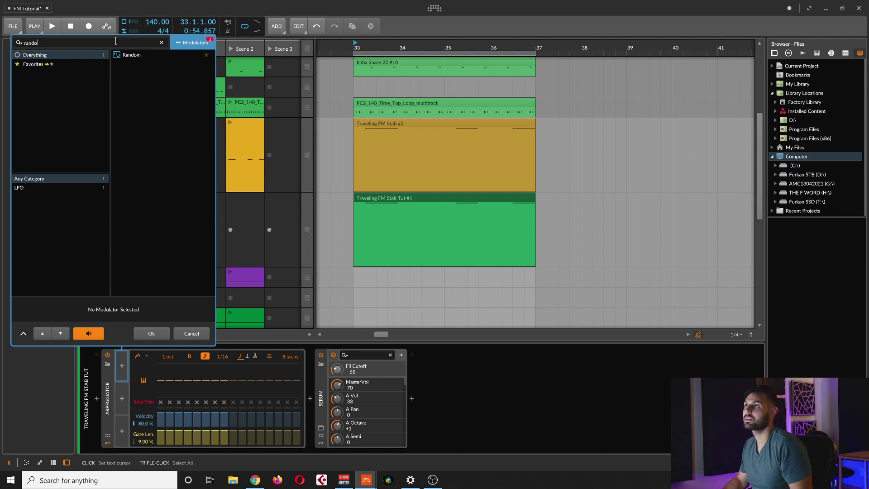
pyautogui.doubleClick(151, 55)
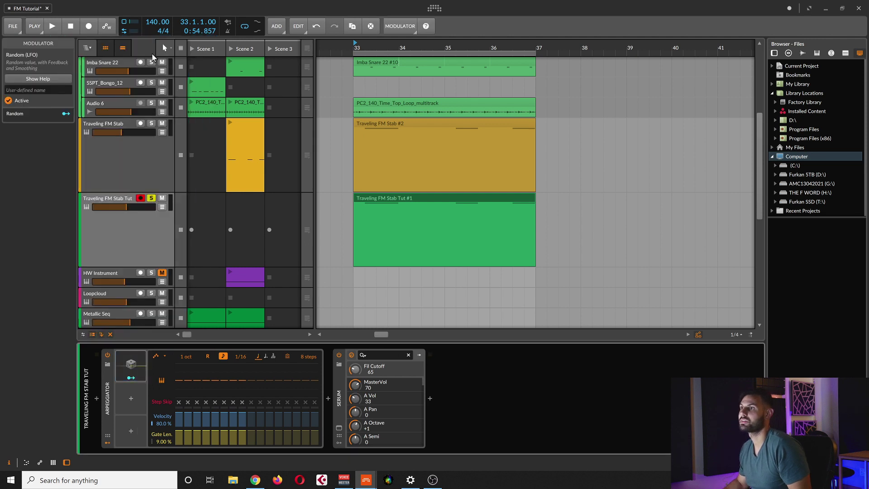
pyautogui.click(127, 235)
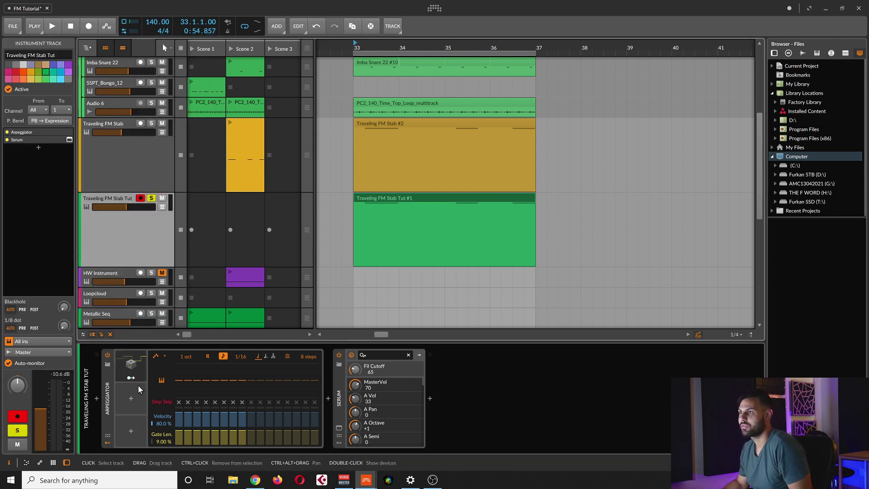
pyautogui.click(143, 373)
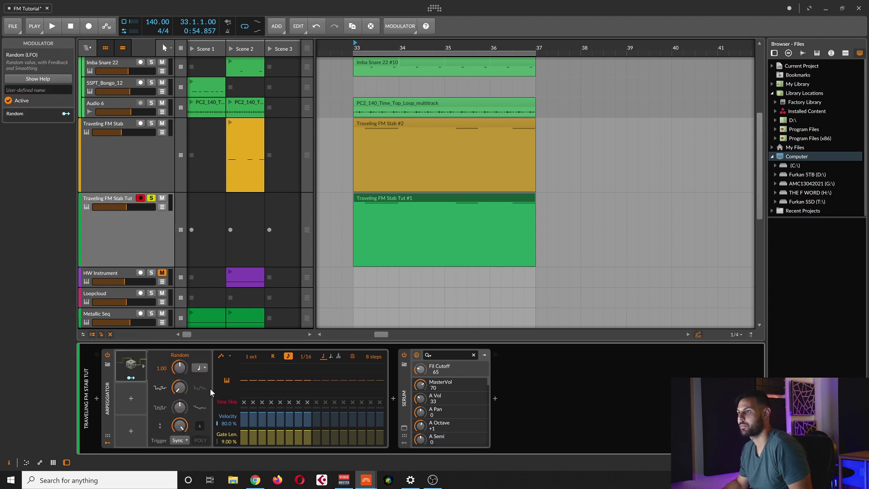
# Step: Modulate the Arpeggiator's global gate length by about +0.60 with the Random modulator and set the modulator's timebase to 16th note
pyautogui.click(131, 379)
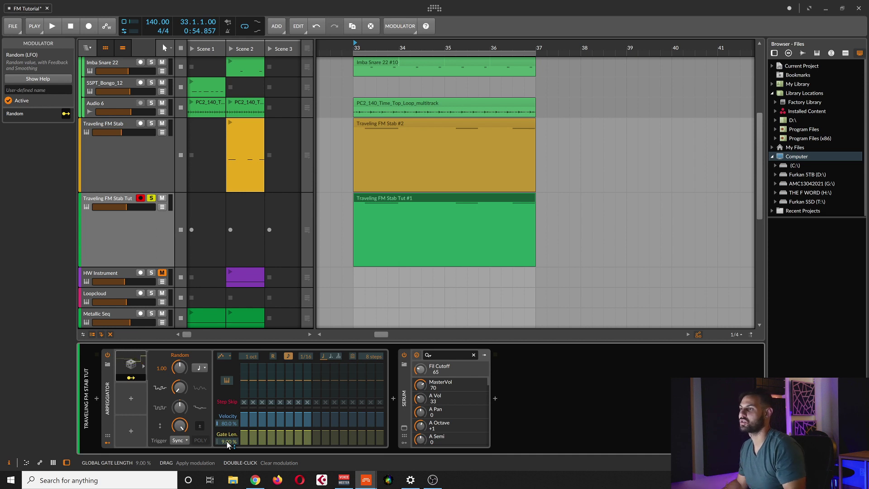
pyautogui.moveTo(226, 441); pyautogui.dragTo(226, 418)
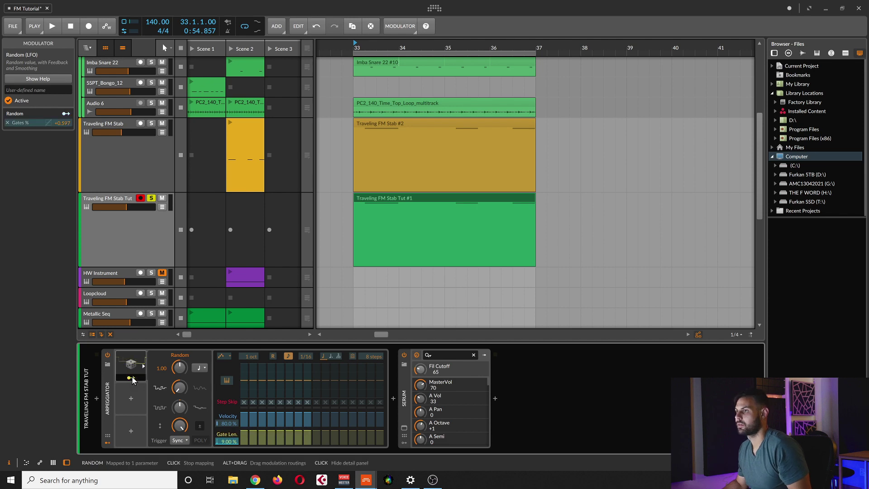
pyautogui.click(202, 371)
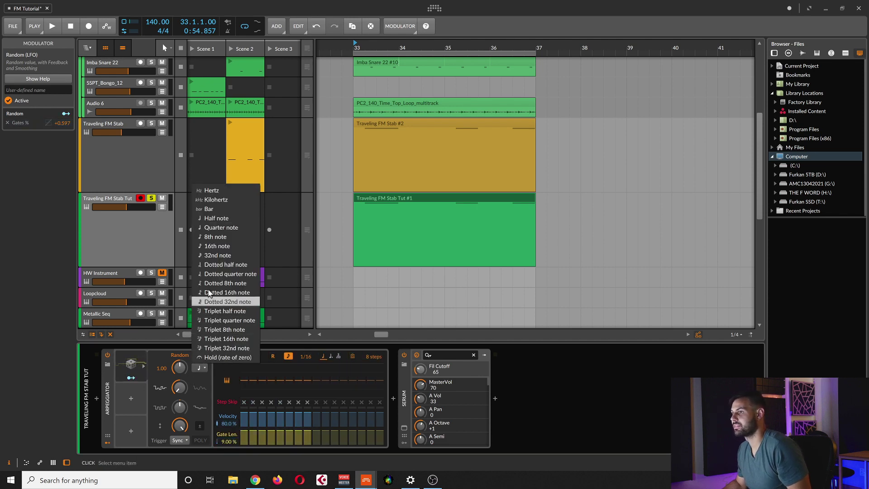
pyautogui.click(200, 378)
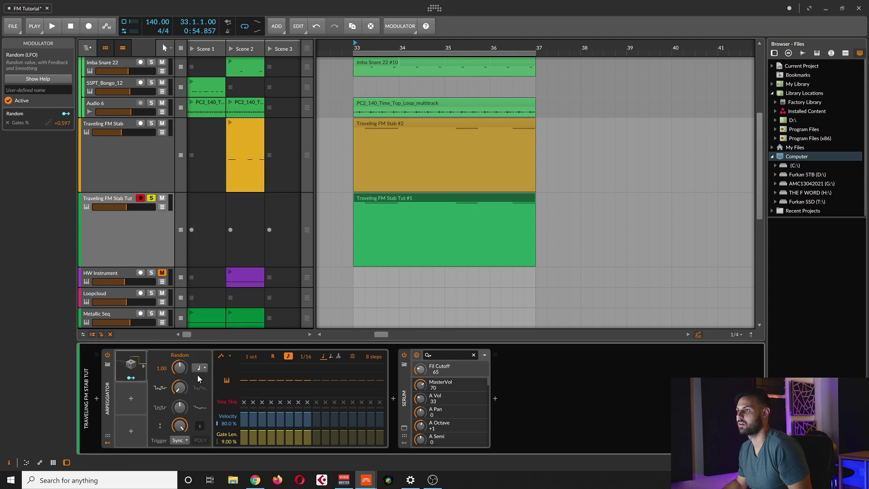
pyautogui.click(200, 369)
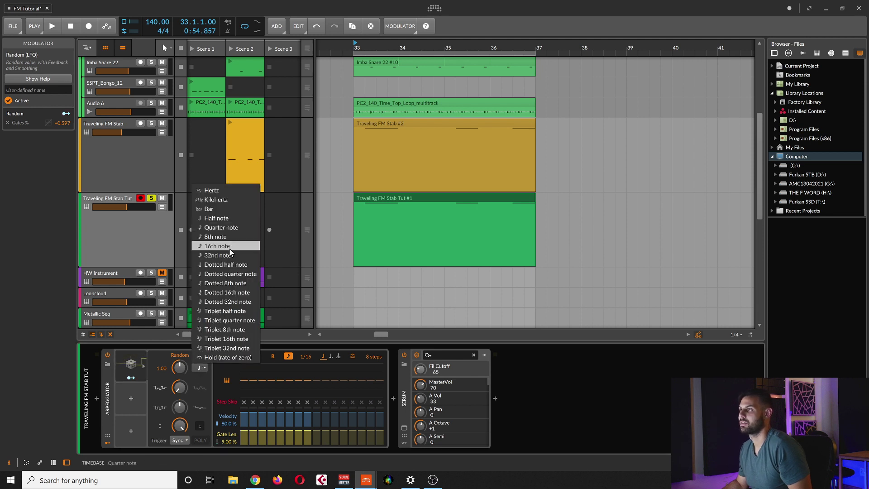
pyautogui.click(217, 246)
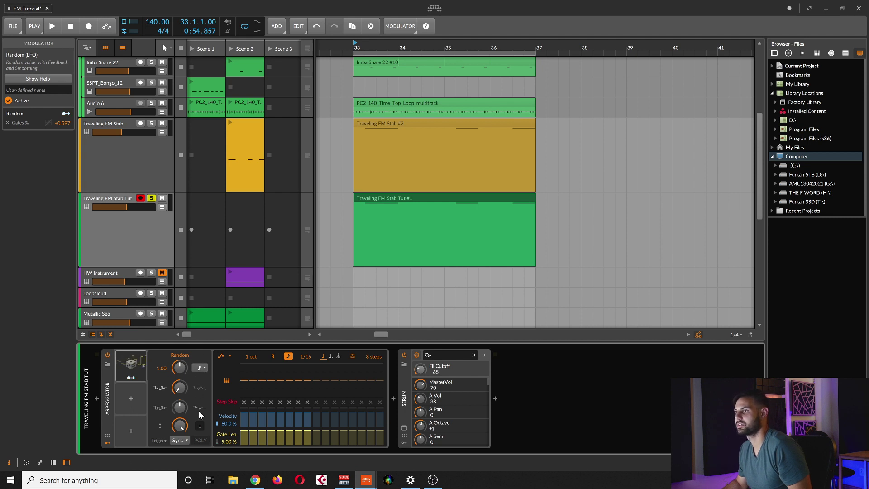
pyautogui.click(201, 368)
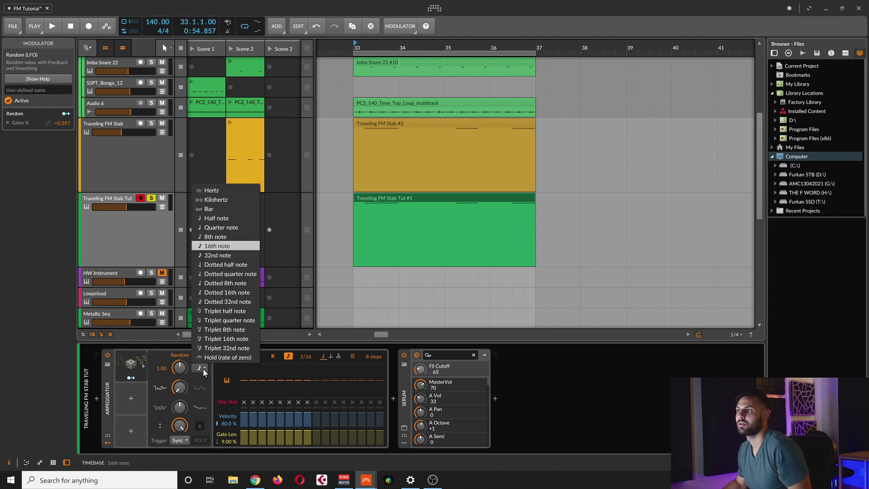
pyautogui.click(241, 249)
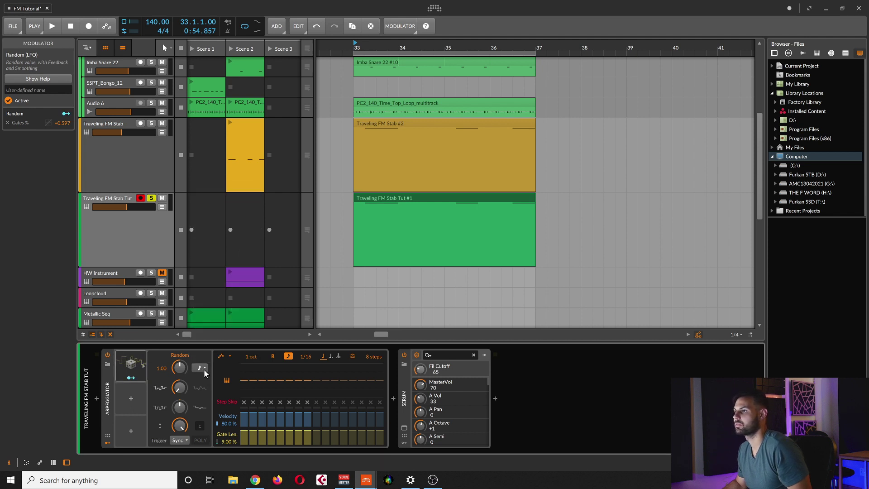
pyautogui.click(200, 368)
pyautogui.click(231, 246)
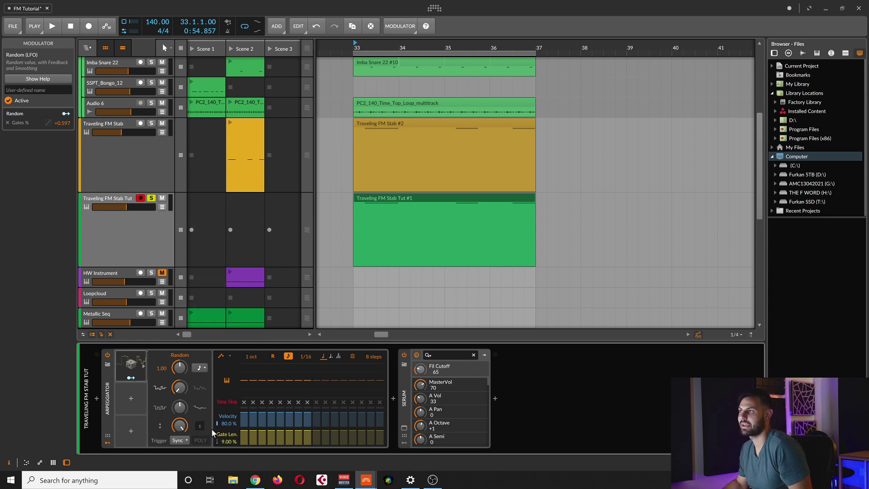
# Step: Lower the Arpeggiator's global velocity to 3.25% and modulate it by about +0.70 with the Random modulator
pyautogui.click(168, 238)
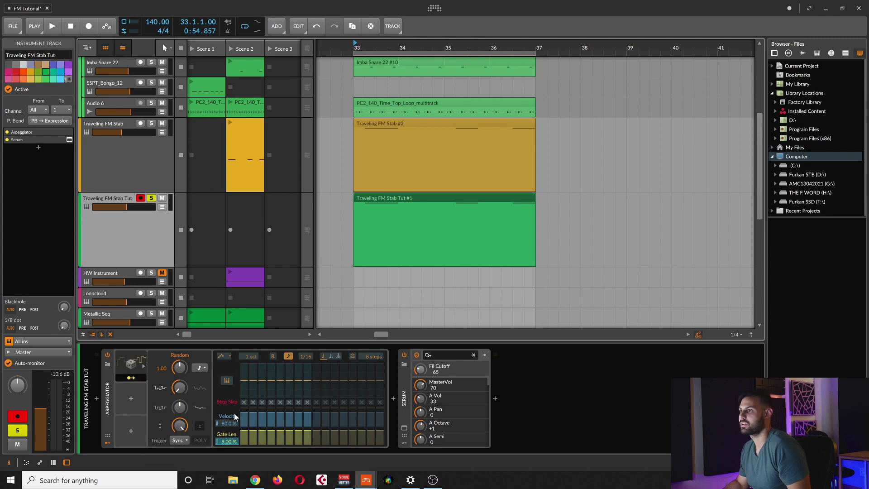
pyautogui.moveTo(225, 422); pyautogui.dragTo(225, 397)
pyautogui.click(137, 380)
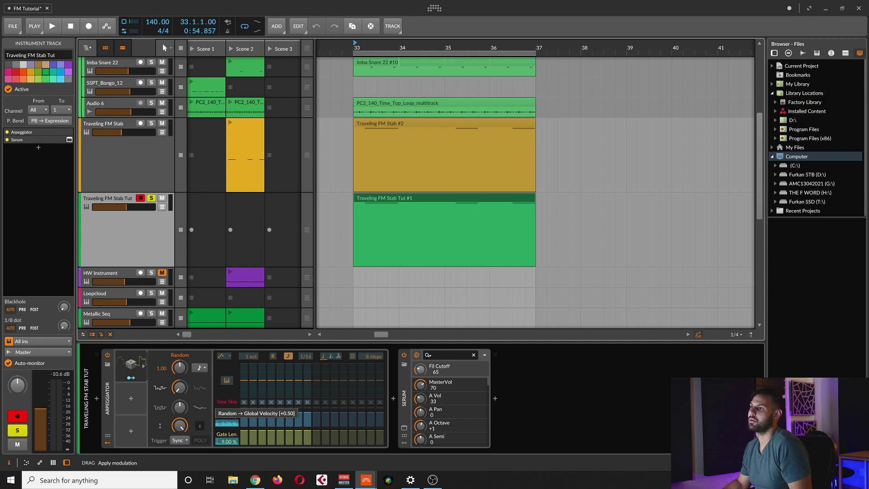
pyautogui.moveTo(227, 423); pyautogui.dragTo(226, 422)
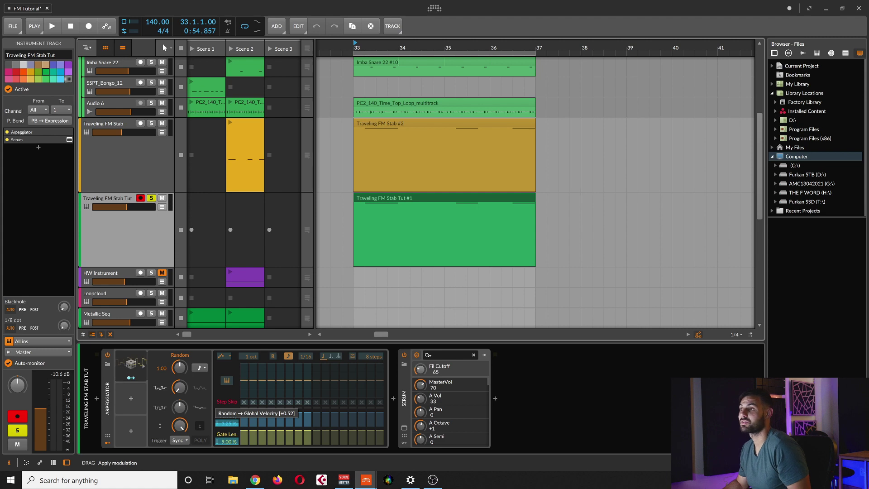
pyautogui.moveTo(226, 423); pyautogui.dragTo(226, 419)
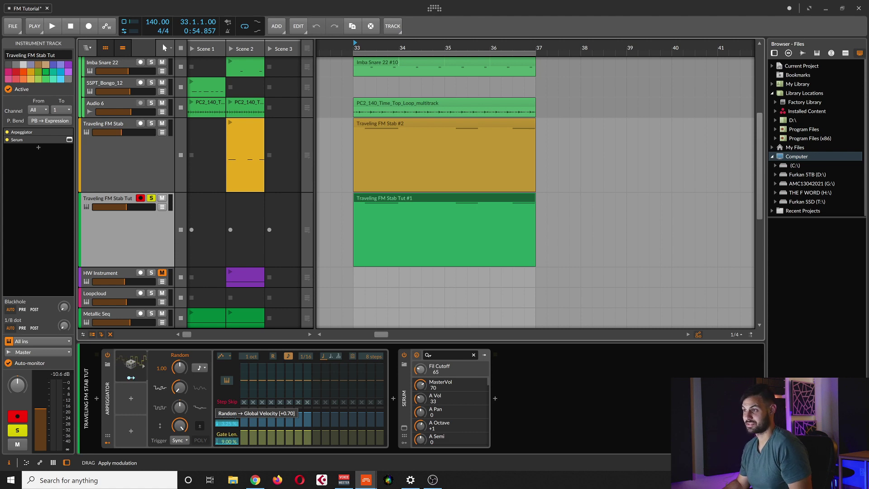
pyautogui.moveTo(227, 417); pyautogui.dragTo(227, 417)
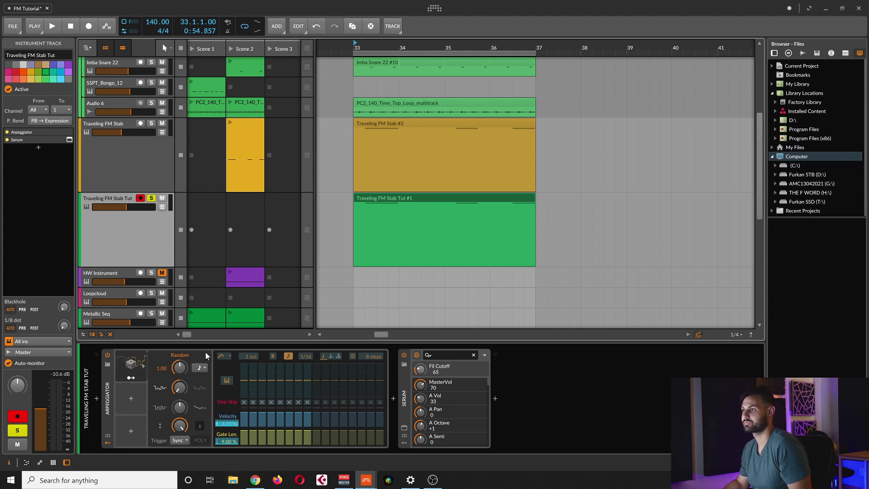
# Step: Select the Arpeggiator's Random modulator and choose Sync as its trigger mode
pyautogui.click(131, 364)
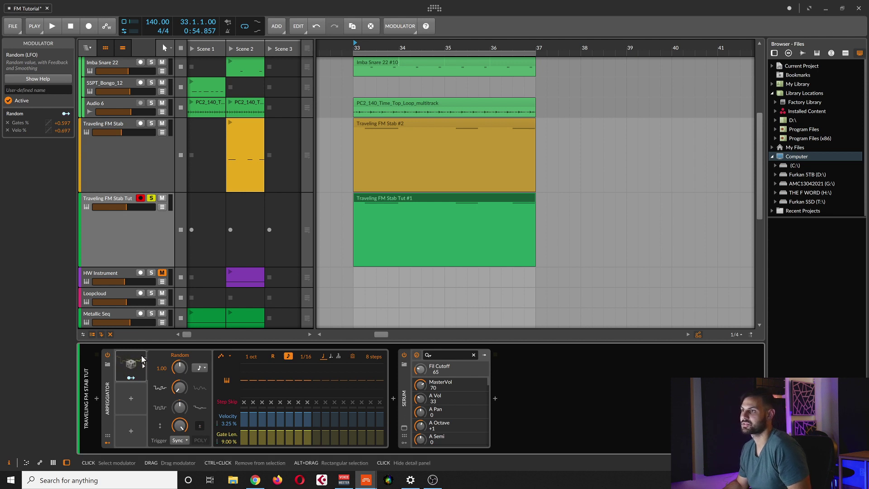
pyautogui.click(183, 445)
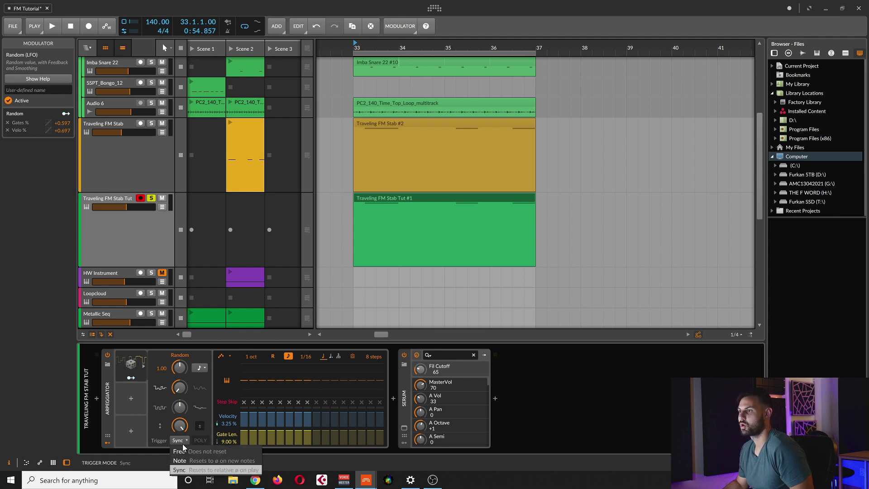
pyautogui.click(197, 470)
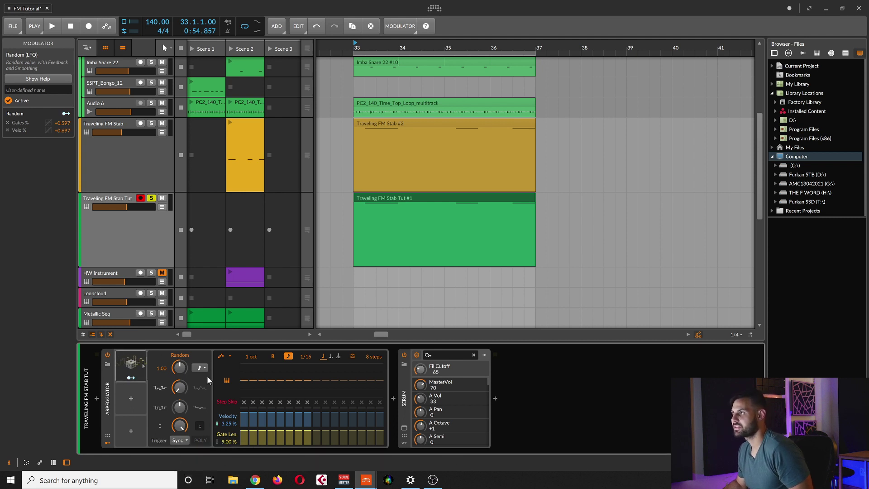
# Step: Play the Traveling FM Stab Tut clip from bar 33 to hear the randomly modulated arpeggio
pyautogui.click(120, 224)
pyautogui.press('space')
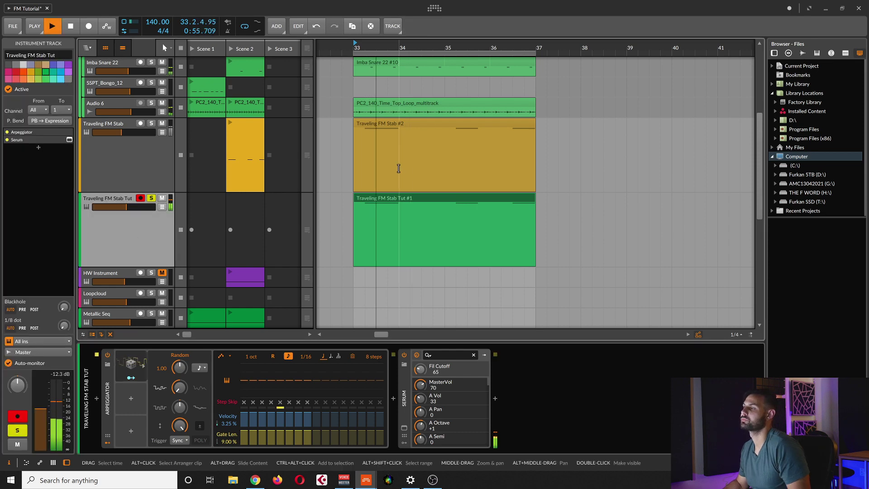
pyautogui.press('space')
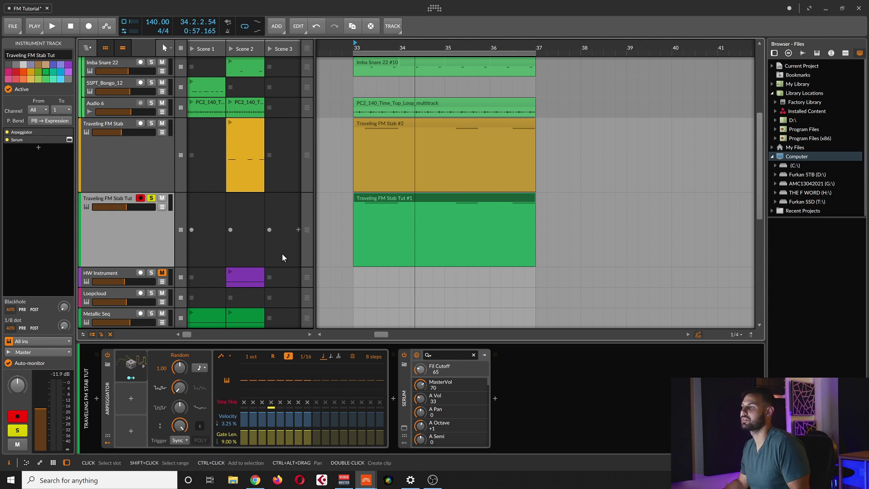
pyautogui.click(384, 200)
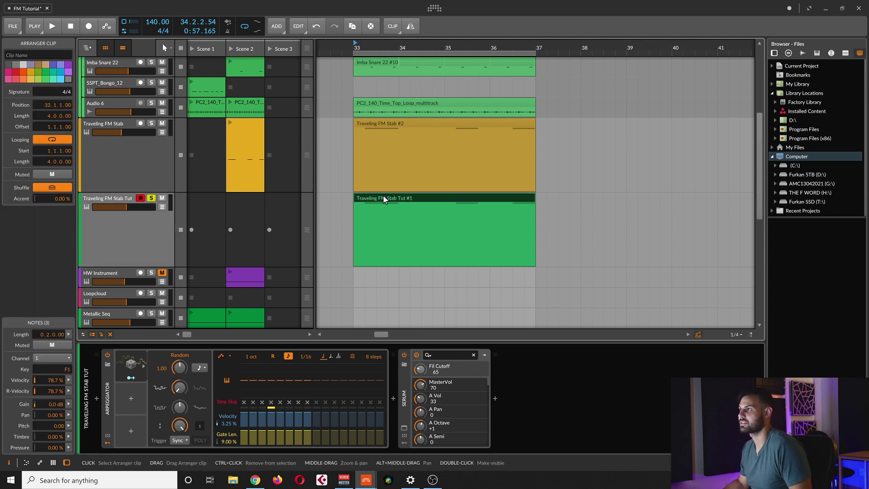
# Step: Check Serum's effects and bring up the FX filter cutoff as the last-touched parameter in the device's parameter list
pyautogui.click(136, 258)
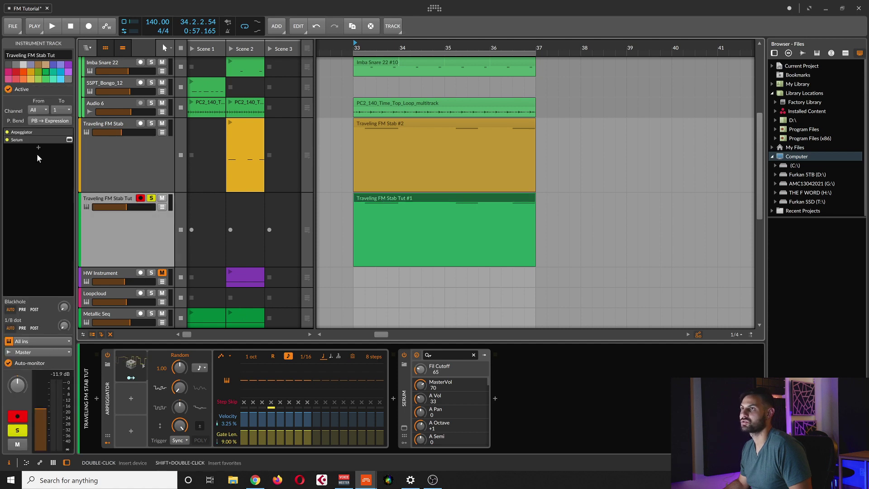
pyautogui.click(69, 140)
pyautogui.click(141, 29)
pyautogui.moveTo(170, 7); pyautogui.dragTo(167, 64)
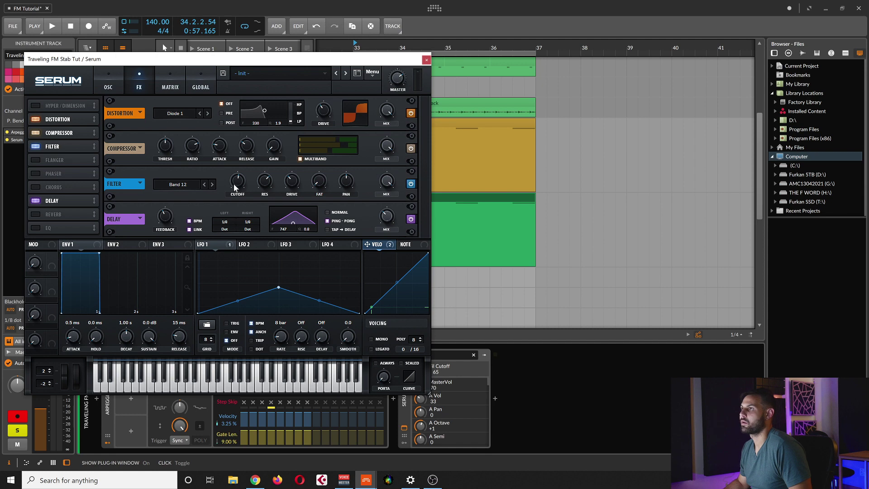
pyautogui.moveTo(244, 59); pyautogui.dragTo(224, 46)
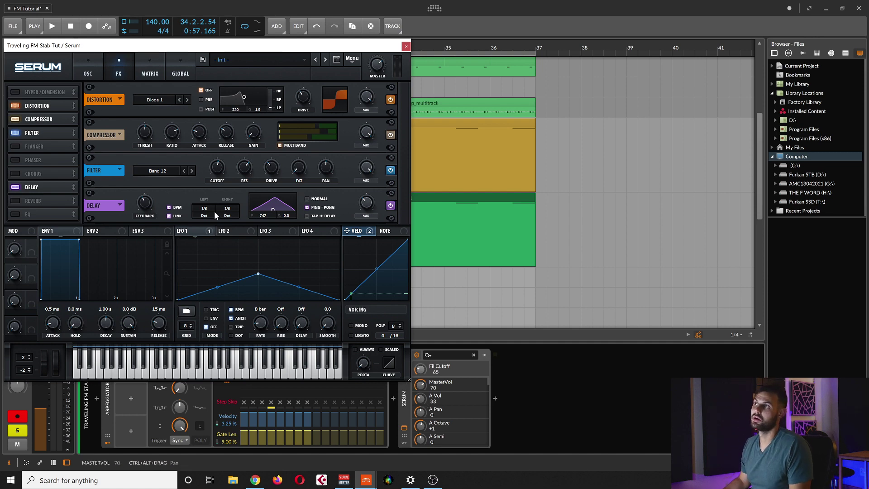
pyautogui.click(218, 170)
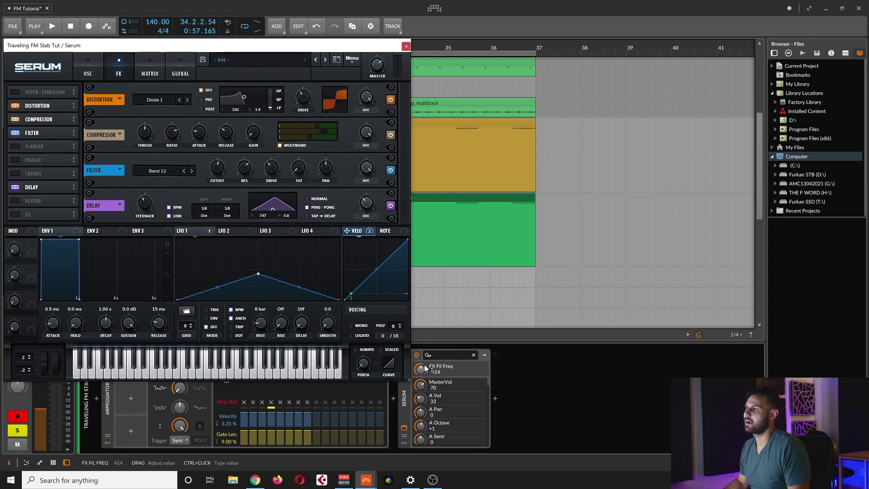
pyautogui.click(500, 359)
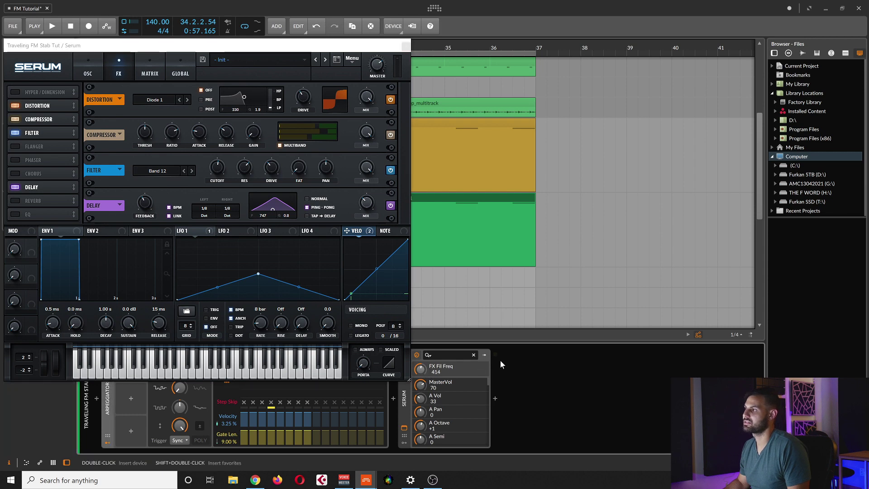
pyautogui.click(403, 47)
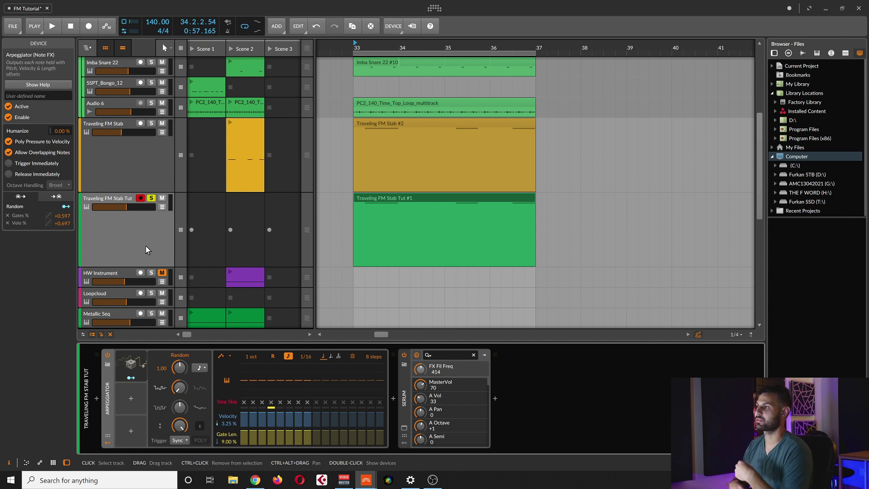
# Step: Add a Random modulator to the Serum device and show the modulator's settings
pyautogui.click(166, 262)
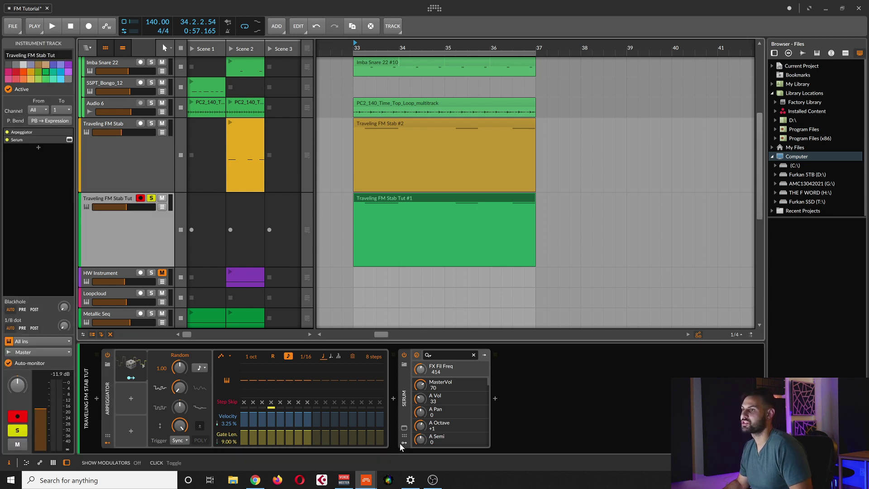
pyautogui.click(406, 446)
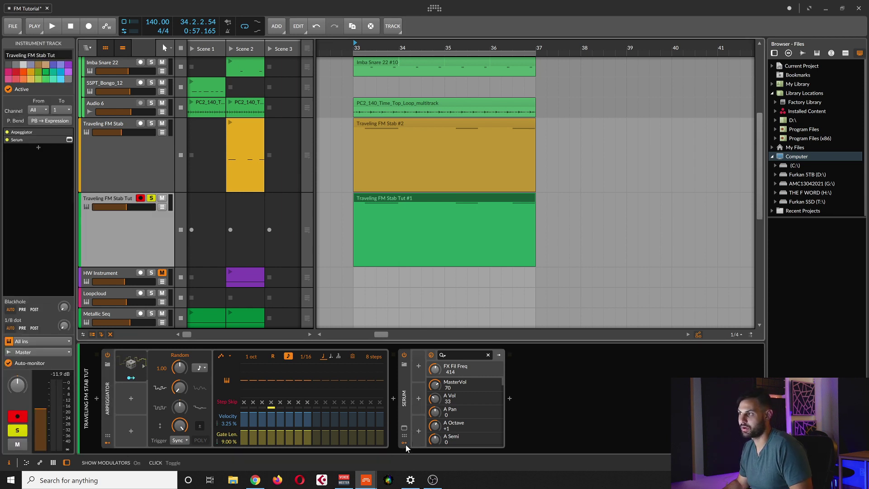
pyautogui.click(419, 365)
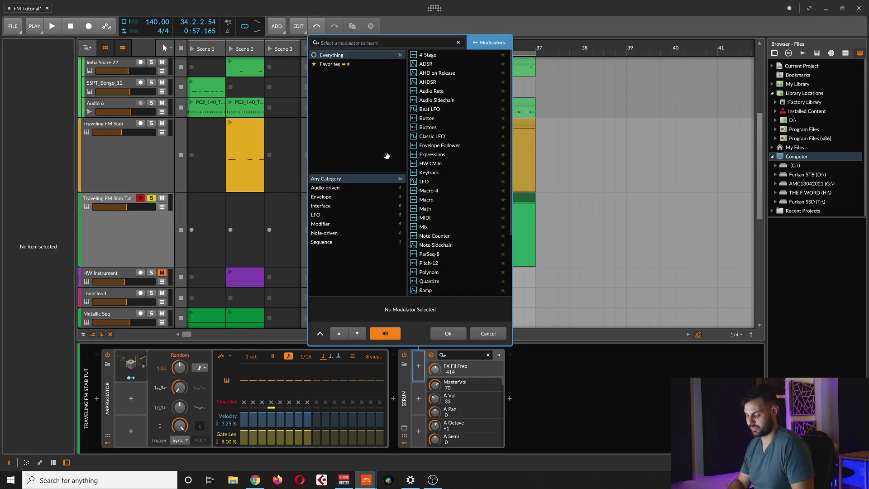
pyautogui.write('random')
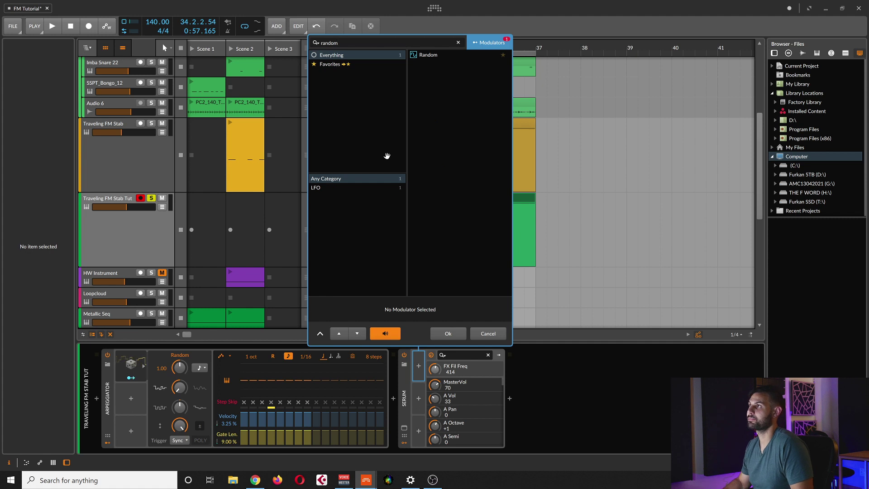
pyautogui.press('Return')
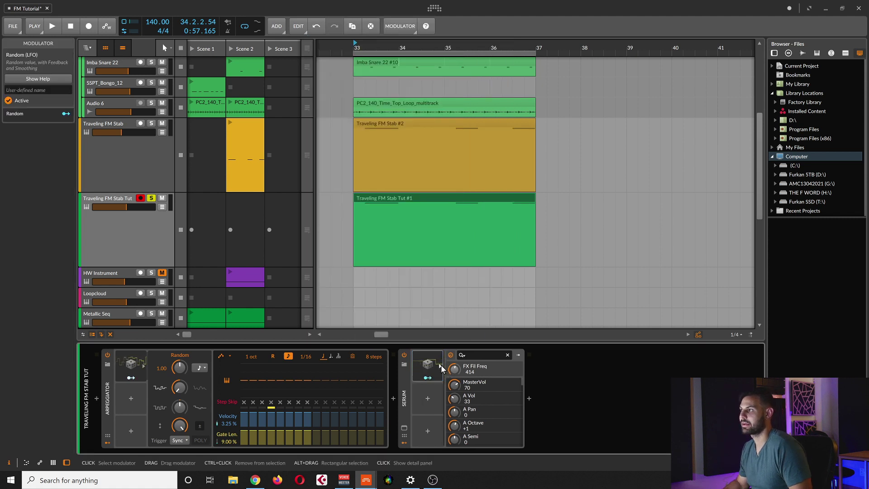
pyautogui.click(441, 367)
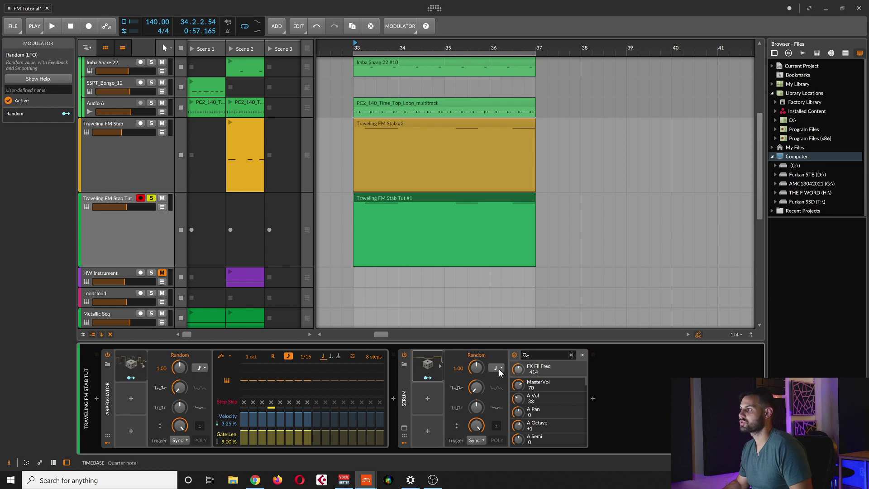
# Step: Select the Traveling FM Stab Tut track, open Serum's window and make oscillator B's wavetable position the last-touched parameter
pyautogui.click(429, 378)
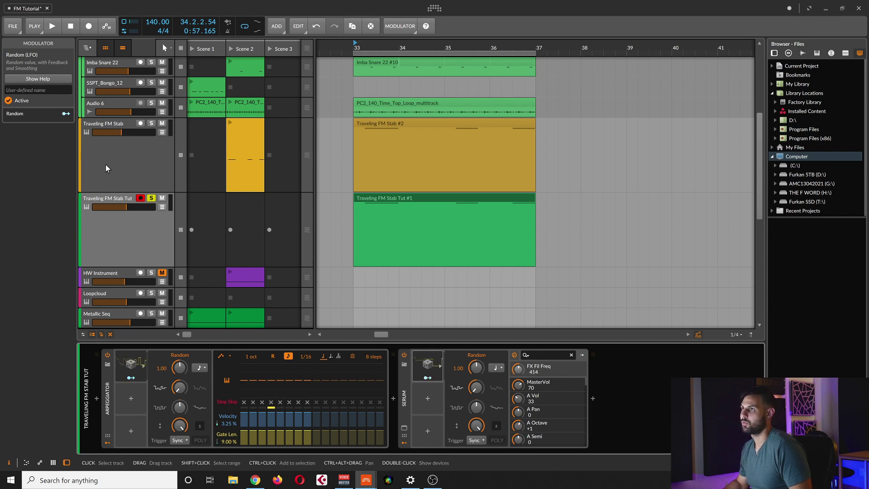
pyautogui.click(131, 227)
pyautogui.click(70, 142)
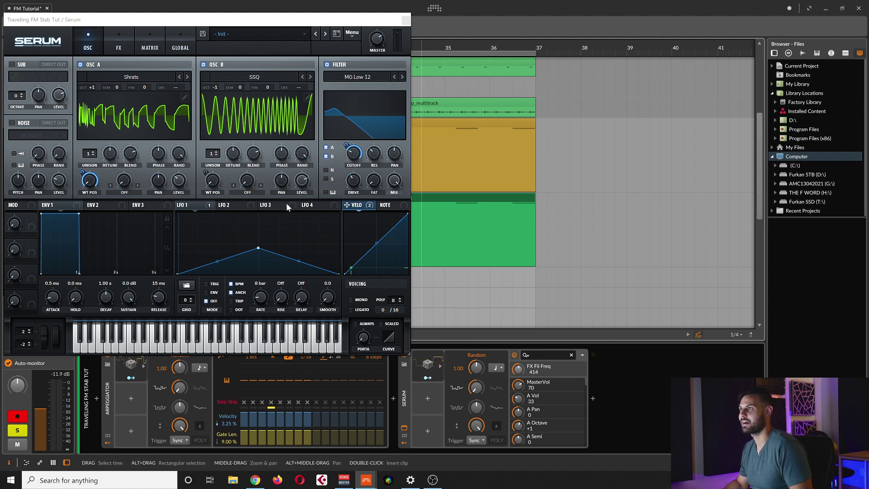
pyautogui.click(211, 179)
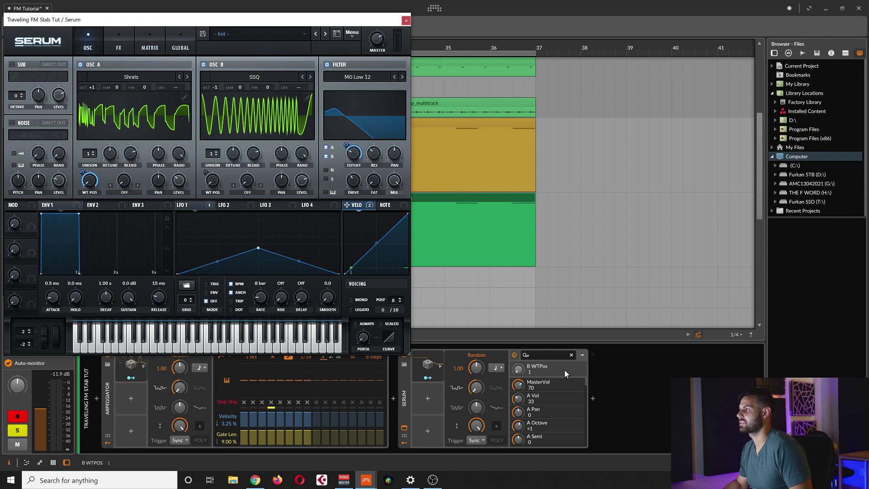
# Step: Bring up Serum's FX filter cutoff, filter mix and compressor mix in turn as the device's last-touched parameter
pyautogui.click(125, 47)
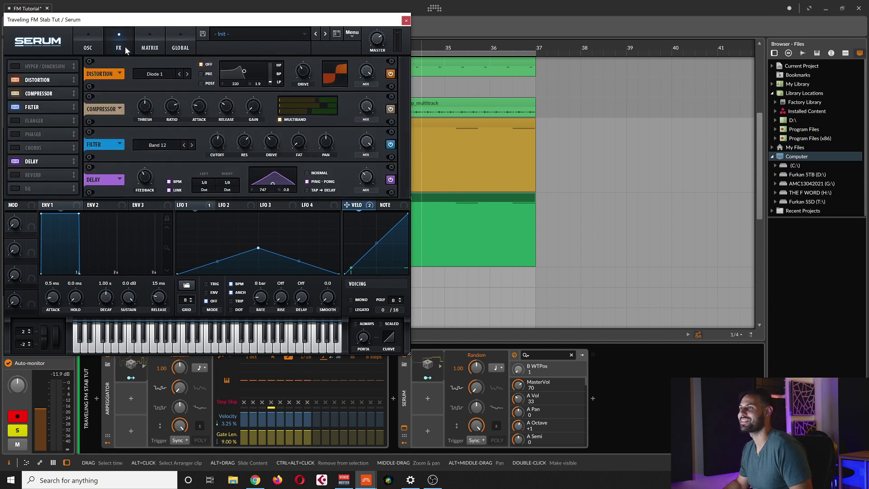
pyautogui.click(217, 144)
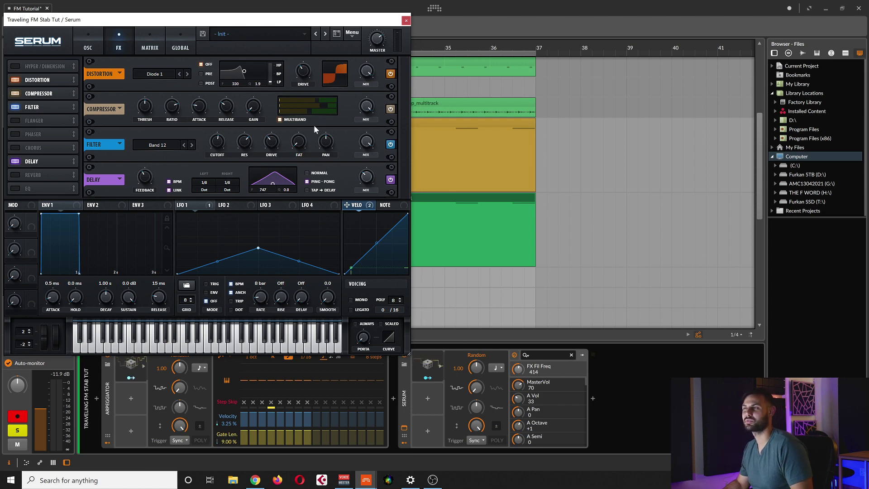
pyautogui.click(368, 148)
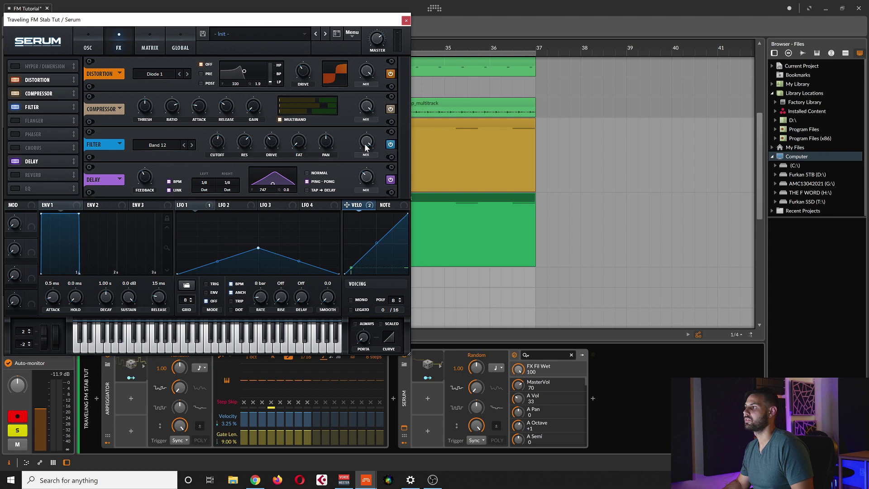
pyautogui.click(369, 109)
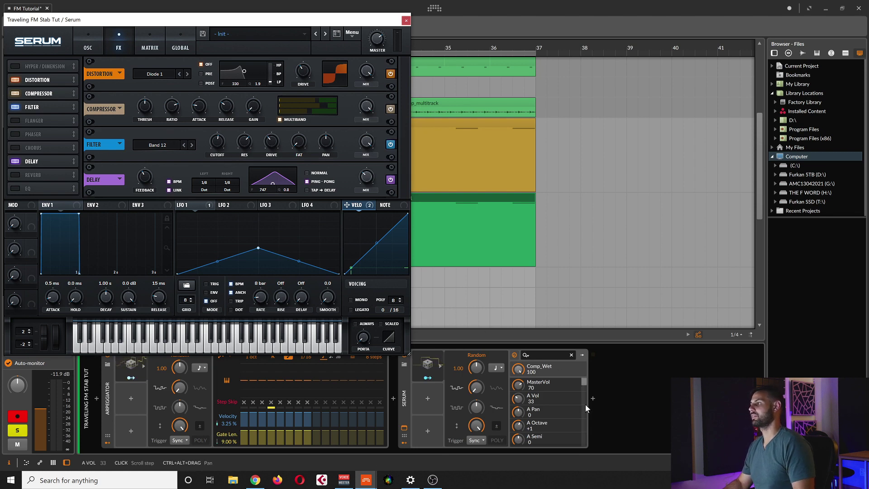
# Step: Search Serum's parameter list in the device for "fx fil", look through the matching parameters and clear the search
pyautogui.moveTo(585, 382); pyautogui.dragTo(588, 403)
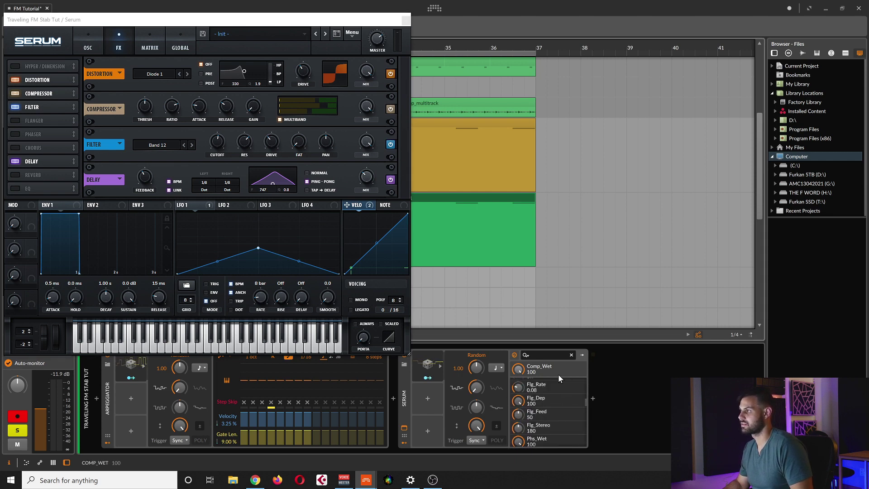
pyautogui.write('f')
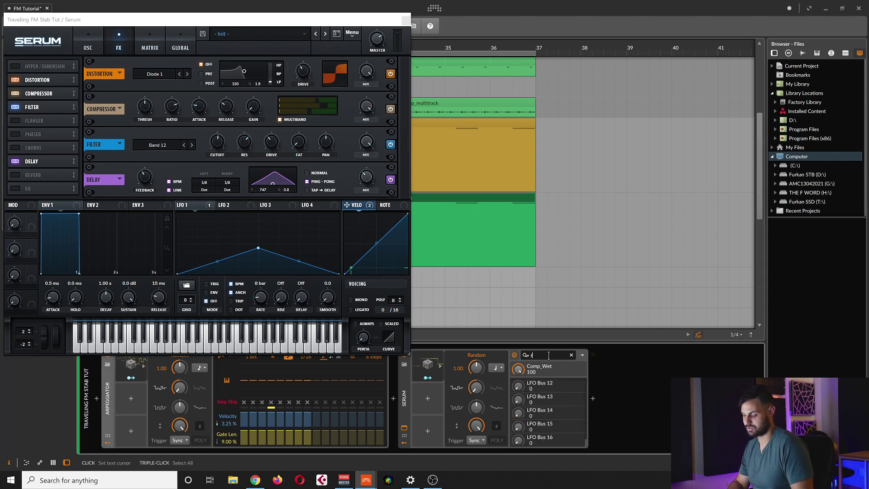
pyautogui.write('x f')
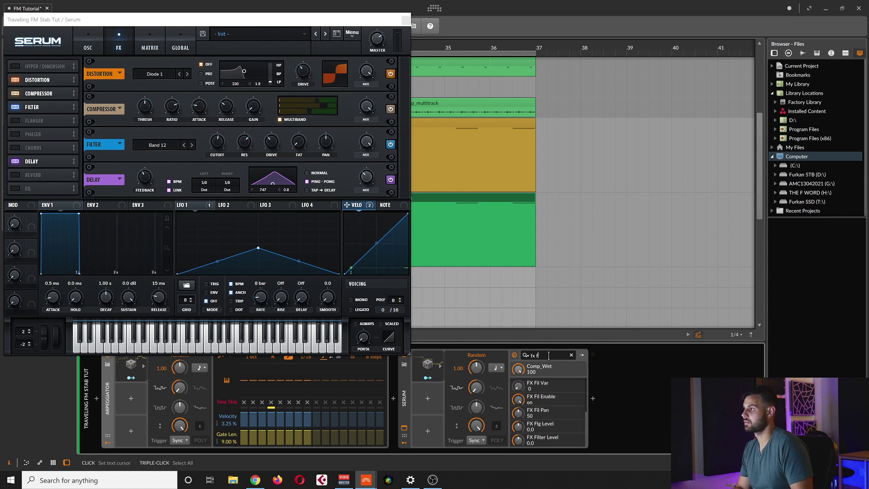
pyautogui.write('il')
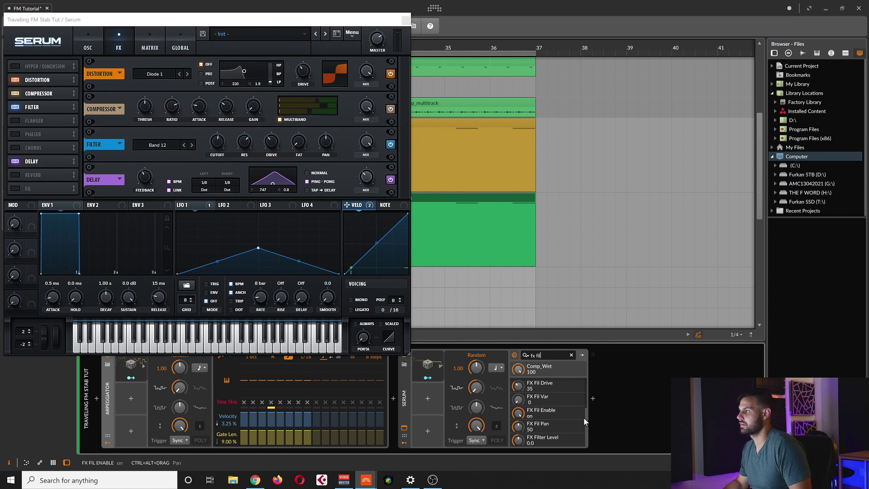
pyautogui.scroll(3, 580, 421)
pyautogui.scroll(1, 580, 401)
pyautogui.click(571, 355)
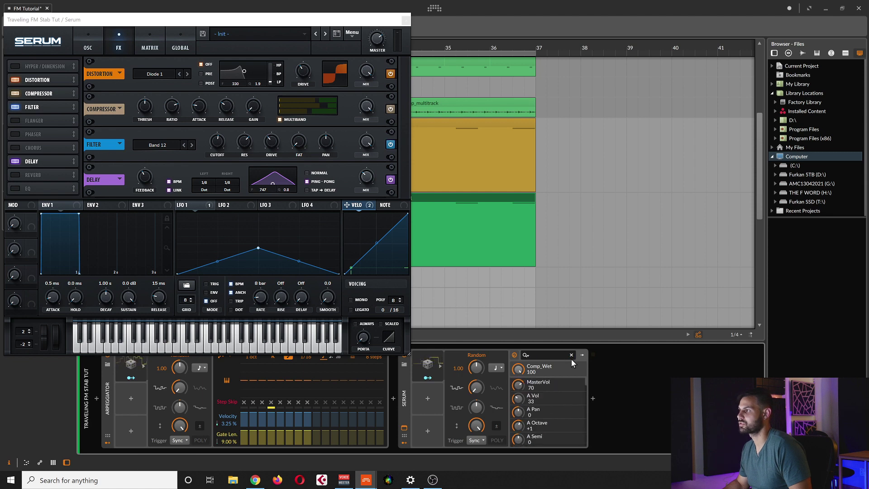
# Step: Map Serum's Random modulator to the FX filter cutoff with a modulation amount of about +0.37
pyautogui.click(219, 143)
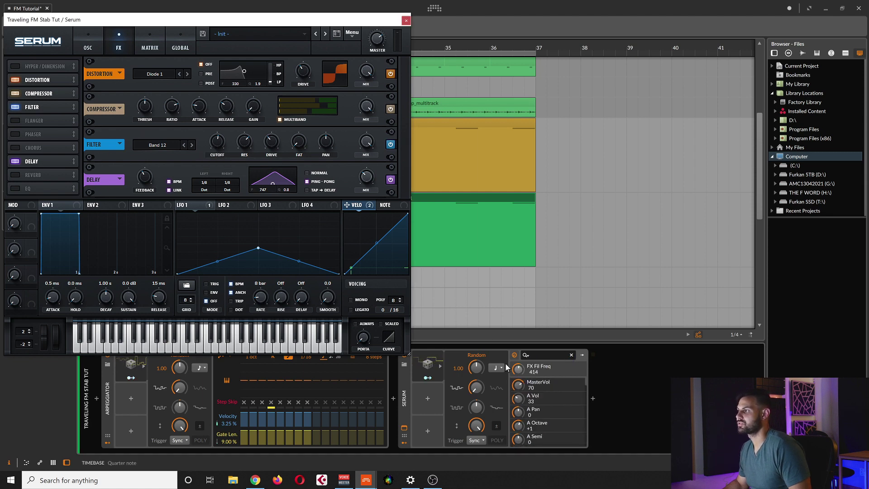
pyautogui.click(427, 377)
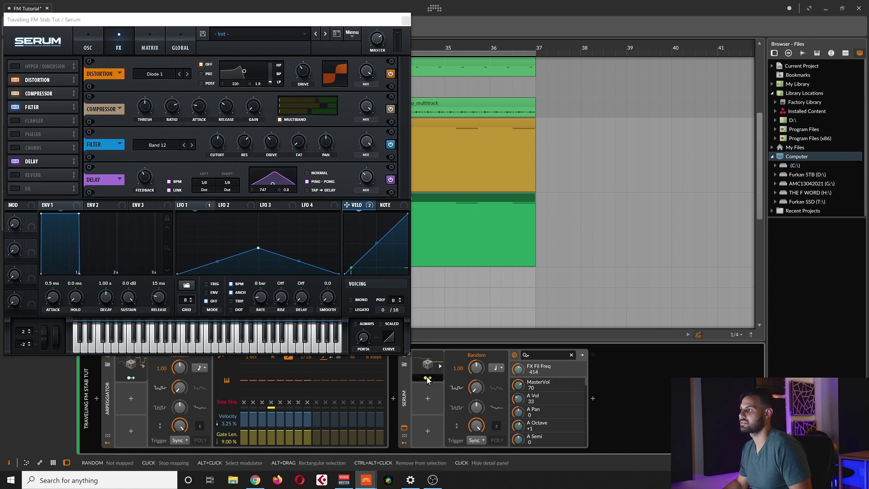
pyautogui.moveTo(530, 376); pyautogui.dragTo(502, 380)
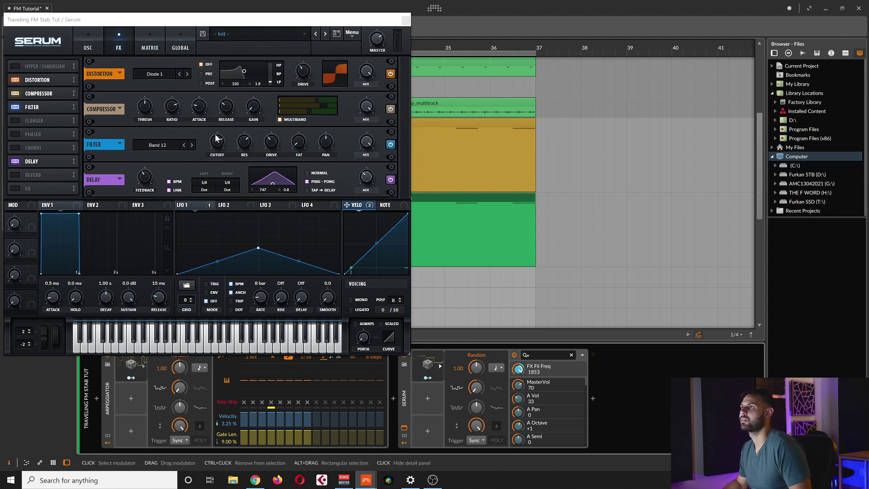
pyautogui.moveTo(216, 153)
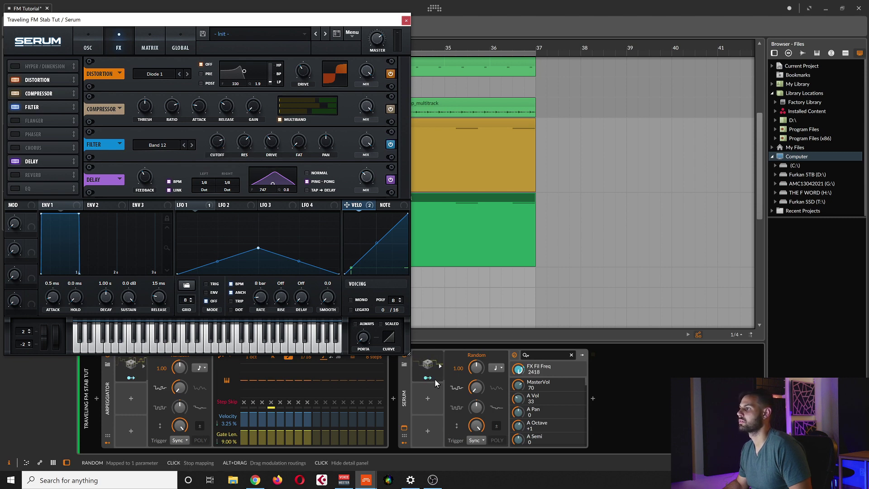
pyautogui.moveTo(523, 373); pyautogui.dragTo(523, 359)
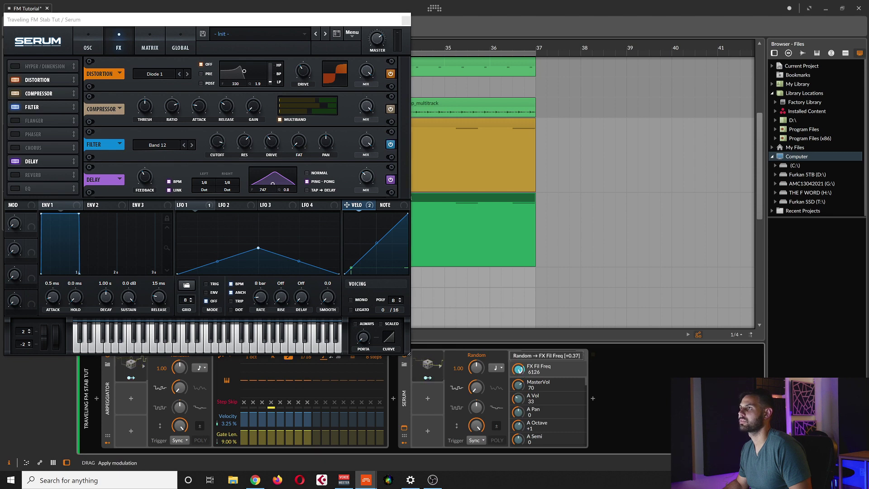
pyautogui.moveTo(523, 359); pyautogui.dragTo(522, 360)
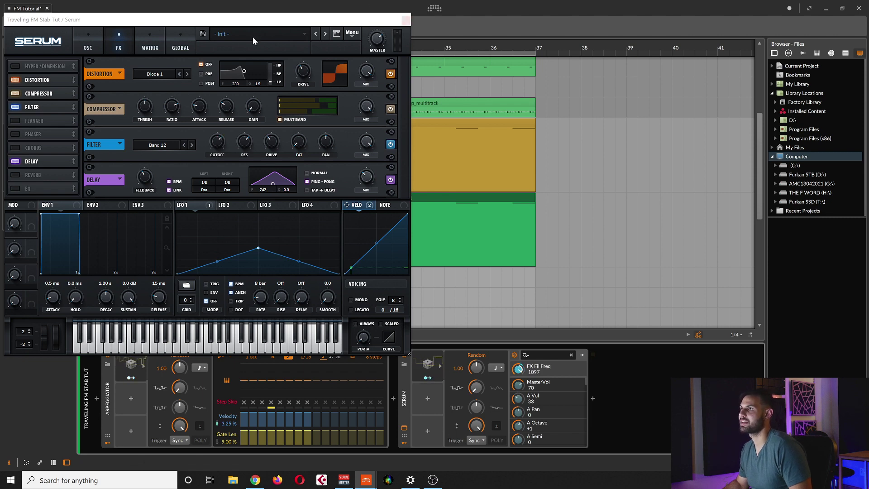
pyautogui.moveTo(272, 20); pyautogui.dragTo(270, 15)
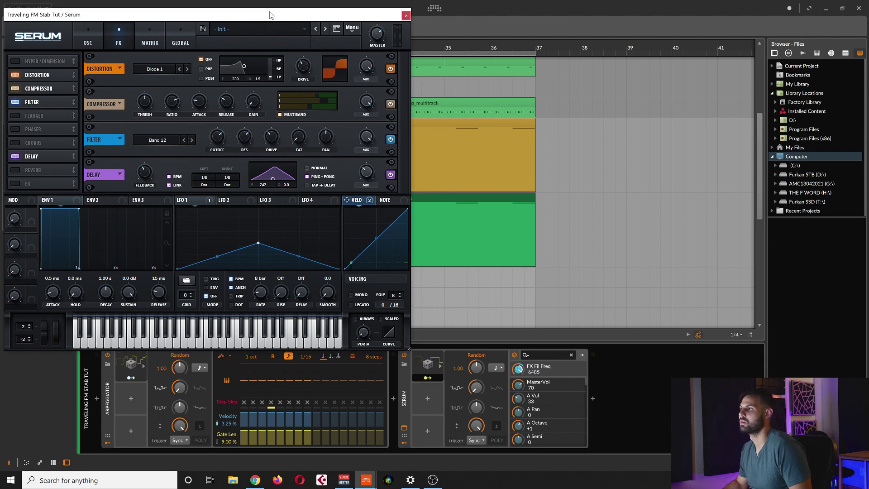
# Step: Adjust the smoothing of Serum's Random modulator and try its feedback at -100 %
pyautogui.click(441, 364)
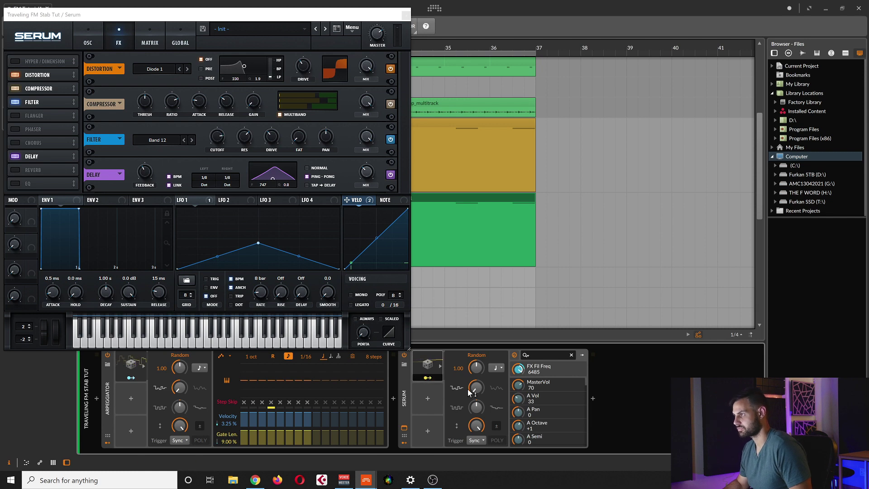
pyautogui.moveTo(474, 392)
pyautogui.mouseDown()
pyautogui.moveTo(474, 400)
pyautogui.moveTo(476, 389)
pyautogui.mouseUp()
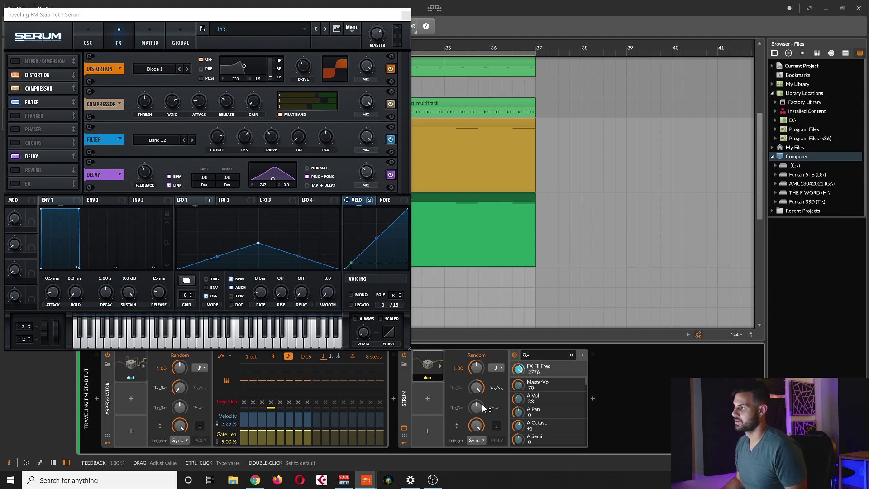
pyautogui.moveTo(477, 409); pyautogui.dragTo(477, 440)
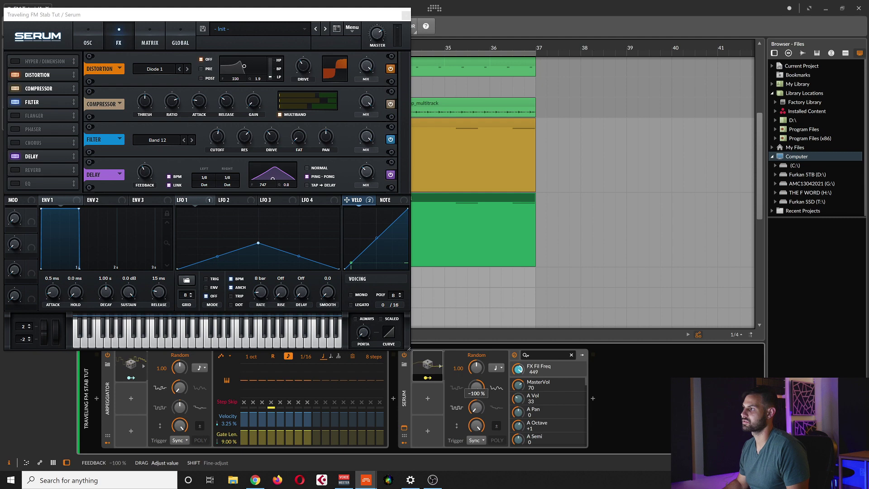
pyautogui.moveTo(477, 439); pyautogui.dragTo(475, 414)
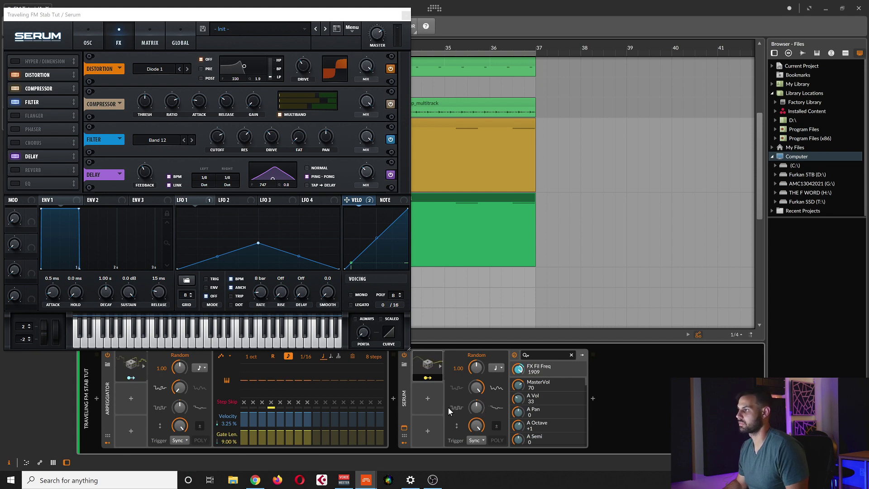
pyautogui.doubleClick(476, 387)
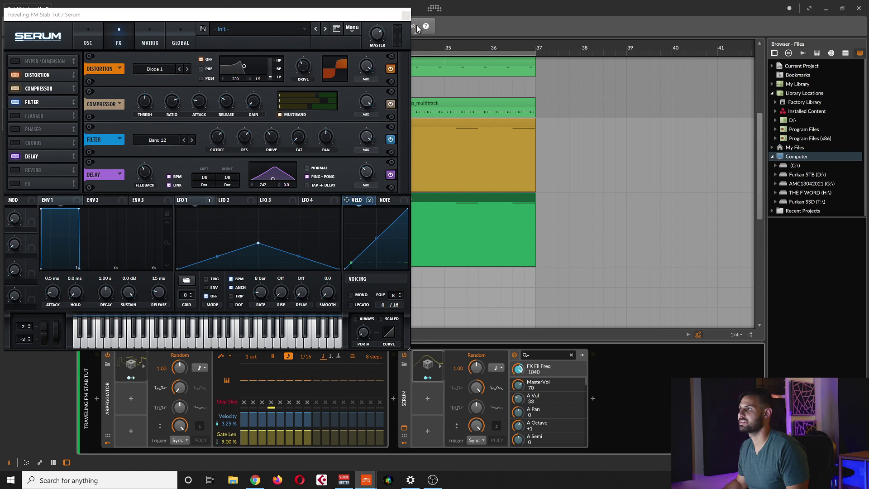
# Step: Play the loop from bar 33 while readjusting Serum's FX filter cutoff and the Random modulation amount applied to it
pyautogui.click(406, 16)
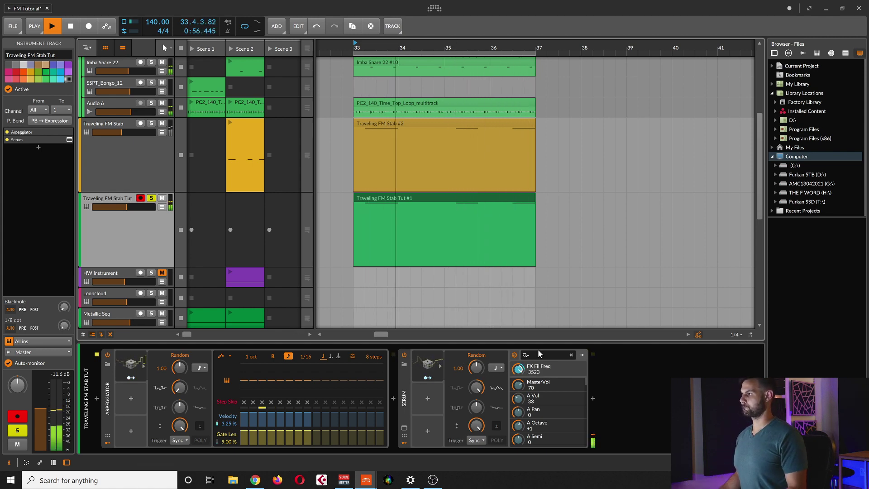
pyautogui.moveTo(519, 368); pyautogui.dragTo(518, 359)
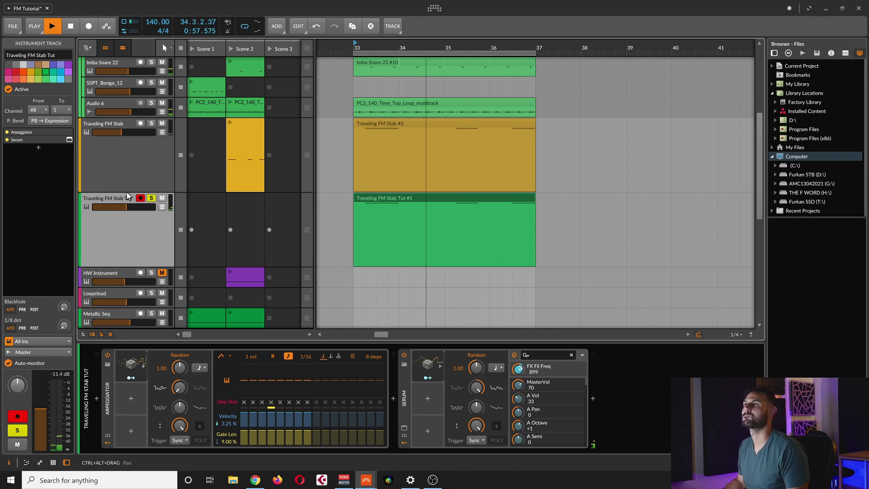
pyautogui.click(70, 139)
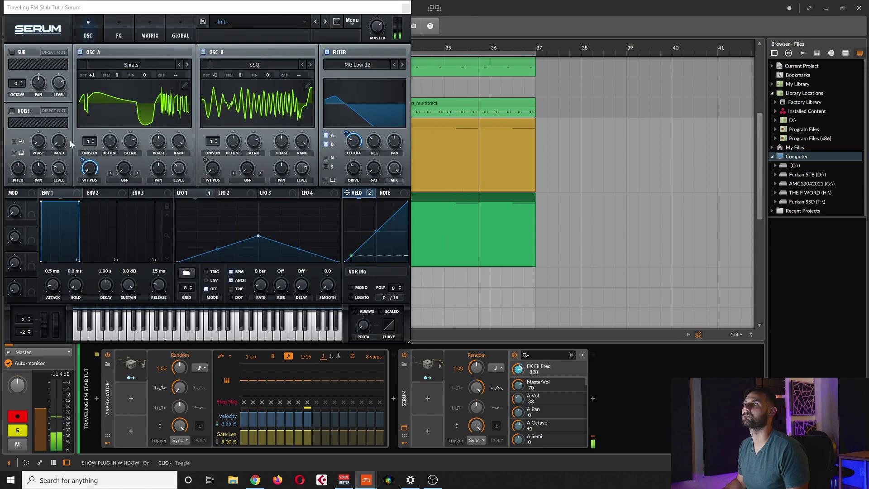
pyautogui.click(119, 31)
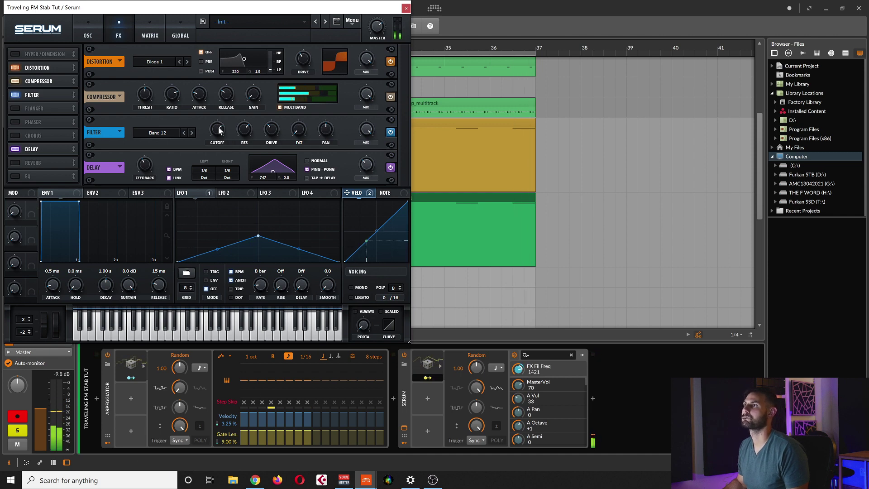
pyautogui.moveTo(219, 130); pyautogui.dragTo(213, 147)
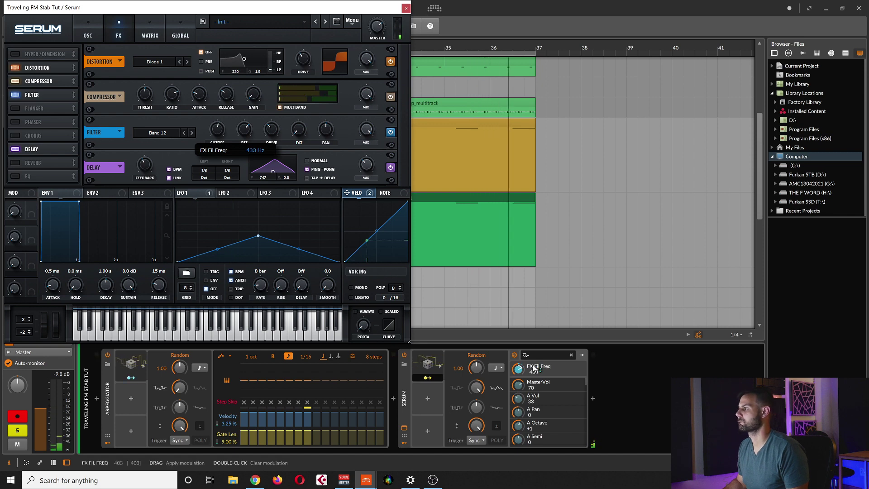
pyautogui.moveTo(534, 368); pyautogui.dragTo(535, 351)
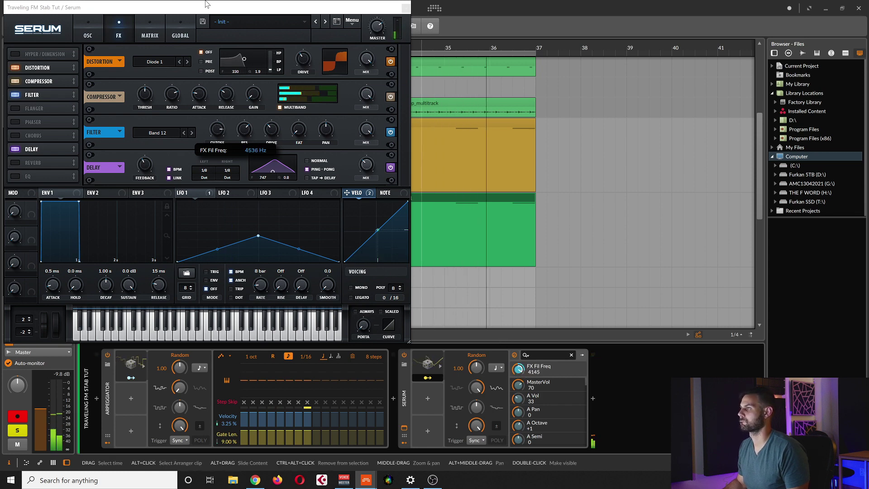
# Step: Close Serum's window, mute the original Traveling FM Stab track and unsolo Traveling FM Stab Tut to hear it in the mix
pyautogui.moveTo(267, 7); pyautogui.dragTo(283, 9)
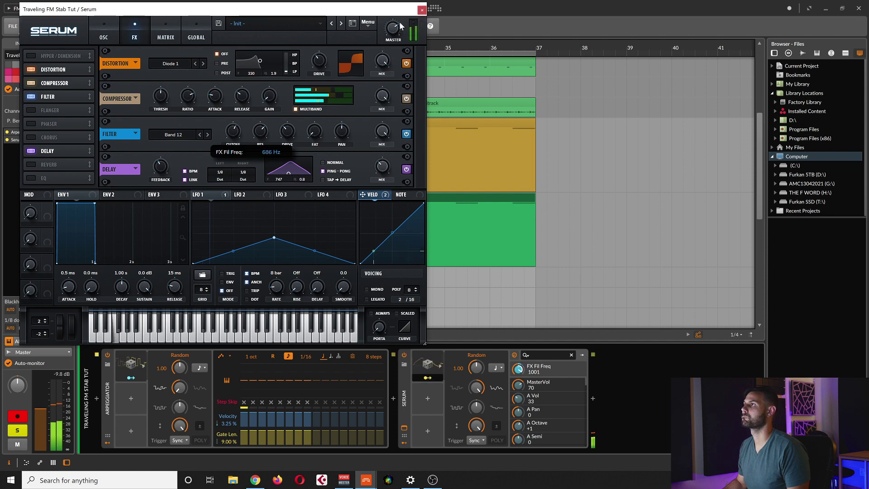
pyautogui.click(422, 9)
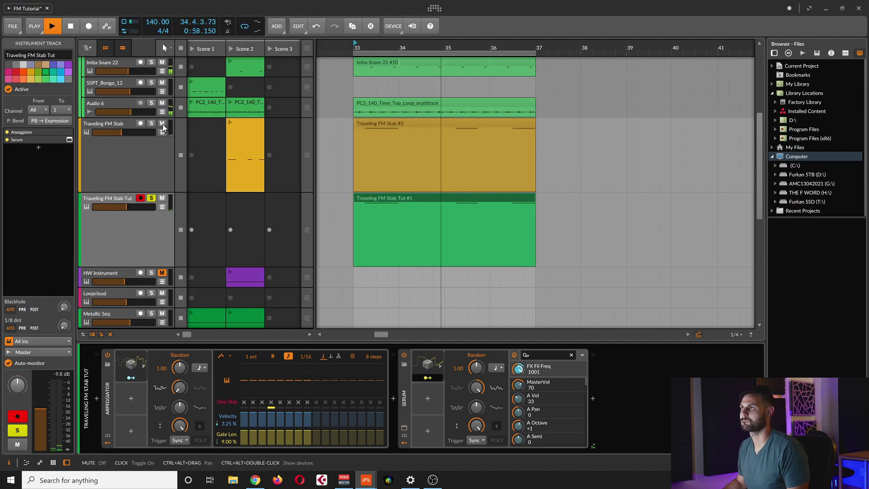
pyautogui.click(152, 198)
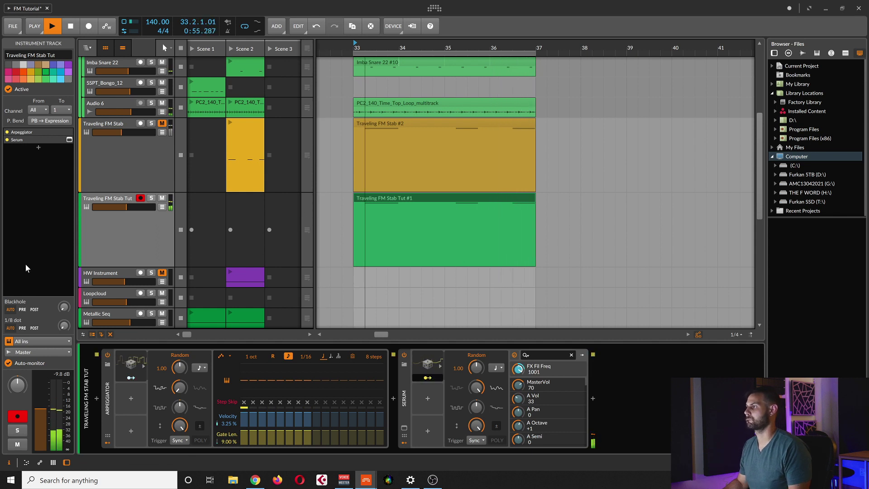
# Step: In Serum on Traveling FM Stab Tut, set the filter cutoff to 135, resonance to 34 and velocity-to-cutoff amount to about 52
pyautogui.click(127, 243)
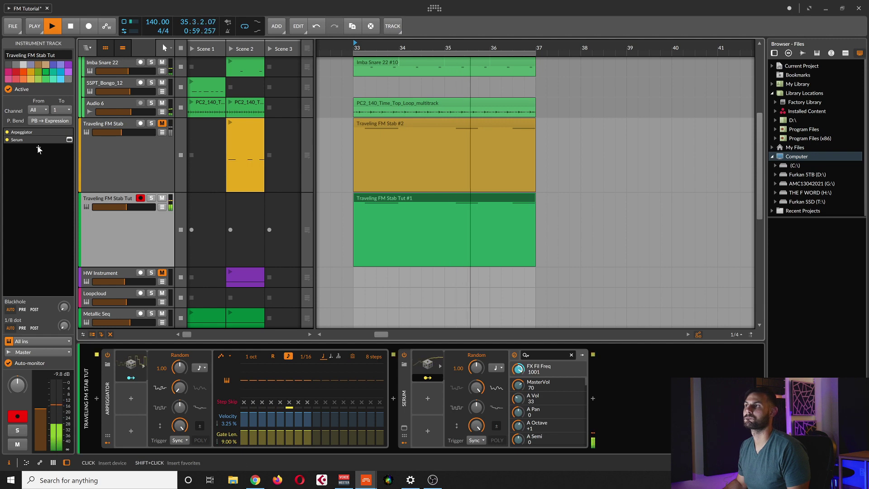
pyautogui.click(427, 377)
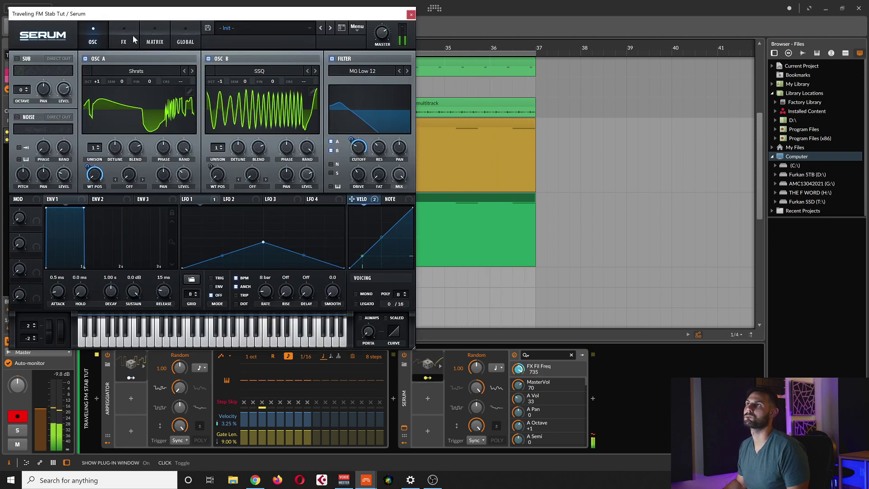
pyautogui.click(132, 35)
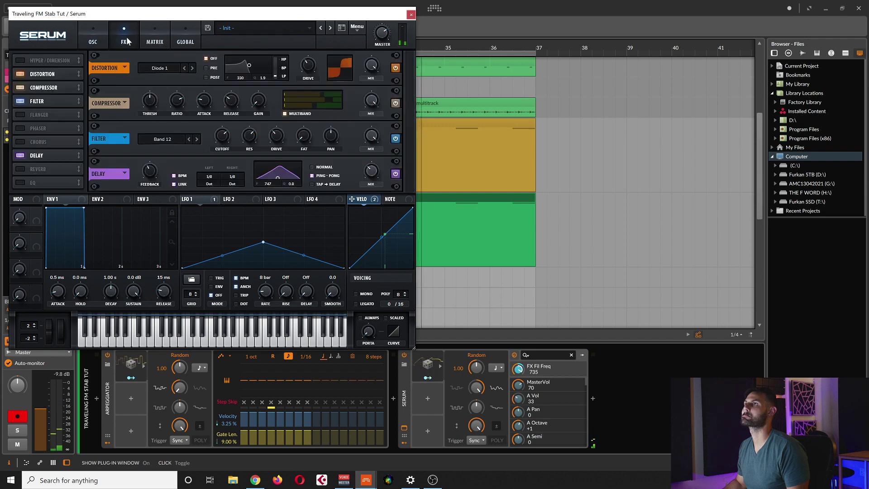
pyautogui.click(94, 42)
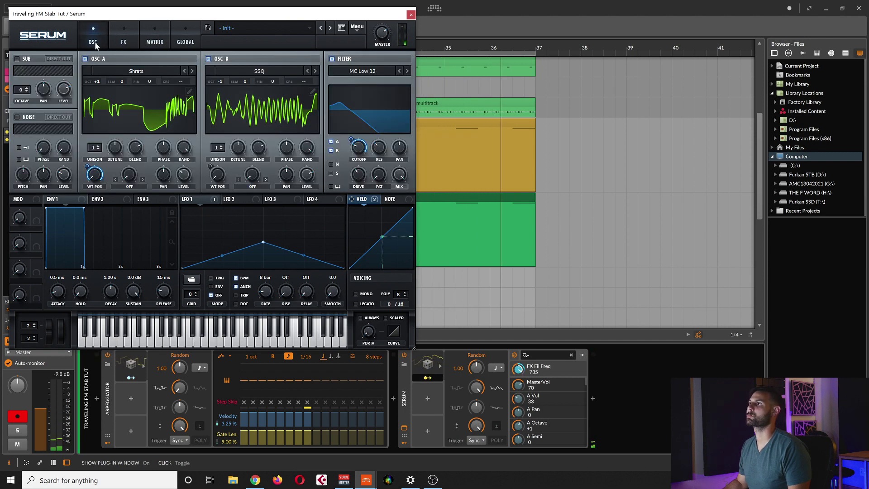
pyautogui.click(358, 142)
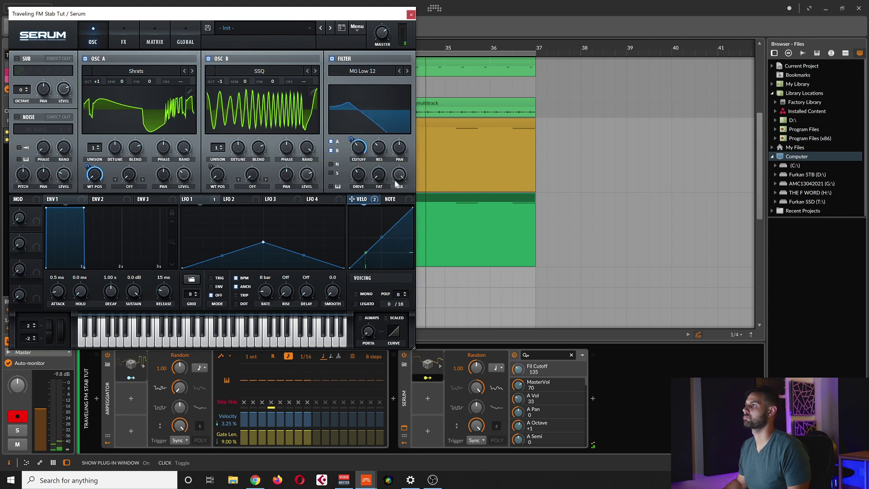
pyautogui.click(379, 147)
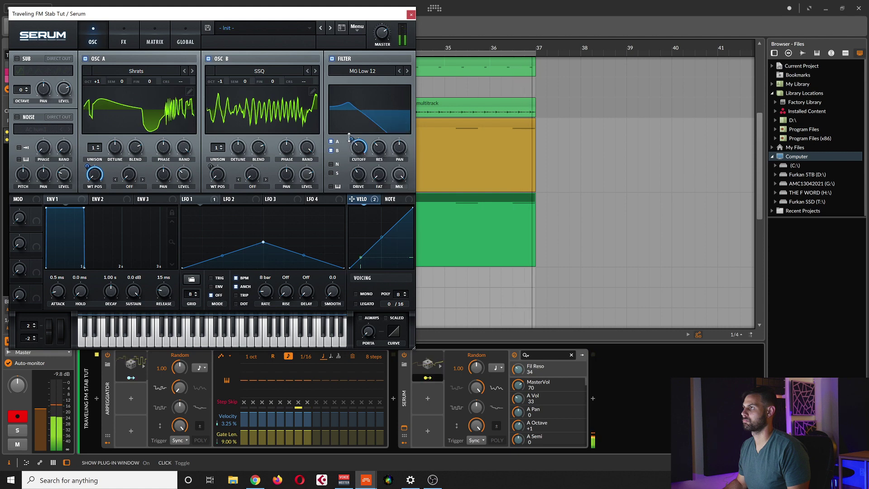
pyautogui.moveTo(349, 137); pyautogui.dragTo(352, 151)
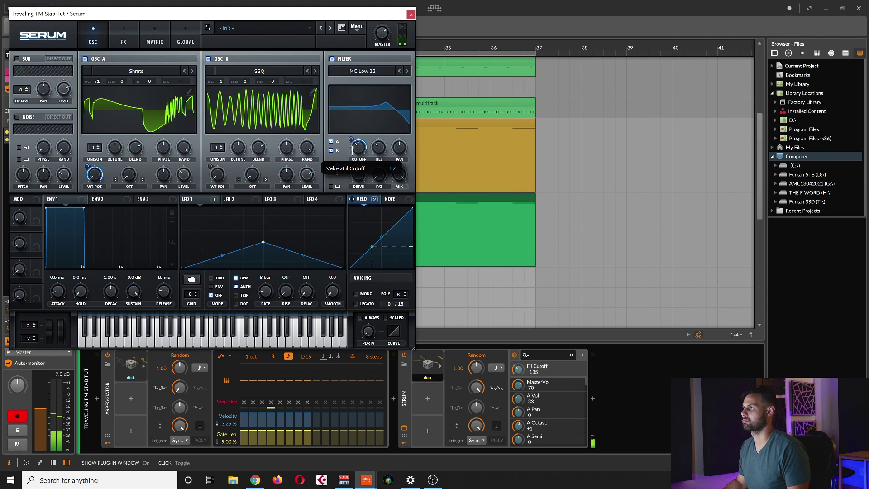
pyautogui.click(412, 17)
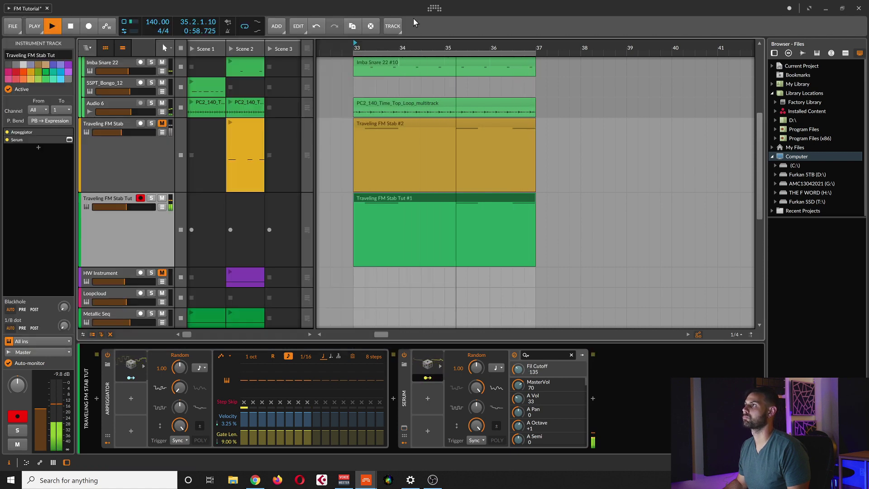
# Step: Set the Arpeggiator's Random modulation amount for Gates % to +0.935
pyautogui.click(107, 393)
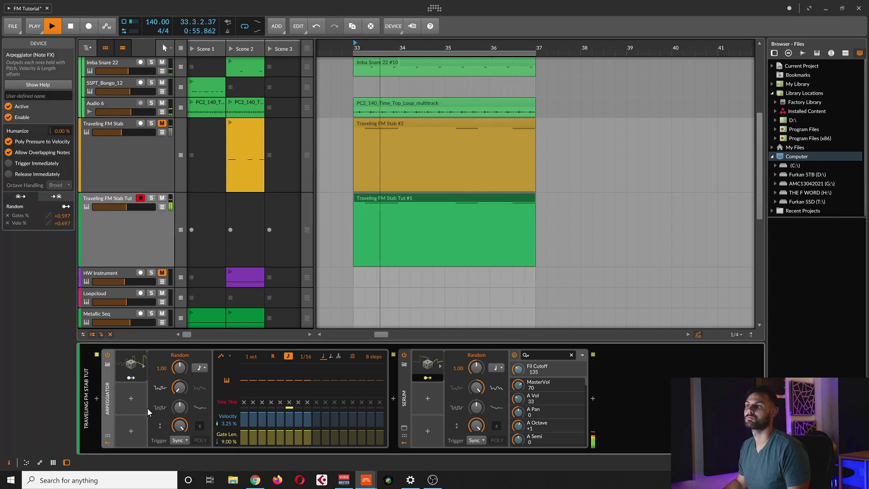
pyautogui.click(132, 361)
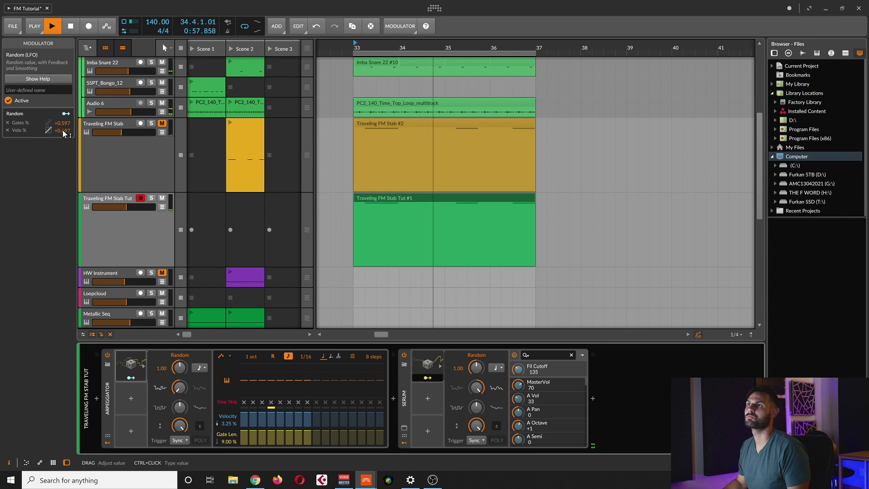
pyautogui.moveTo(62, 123); pyautogui.dragTo(62, 113)
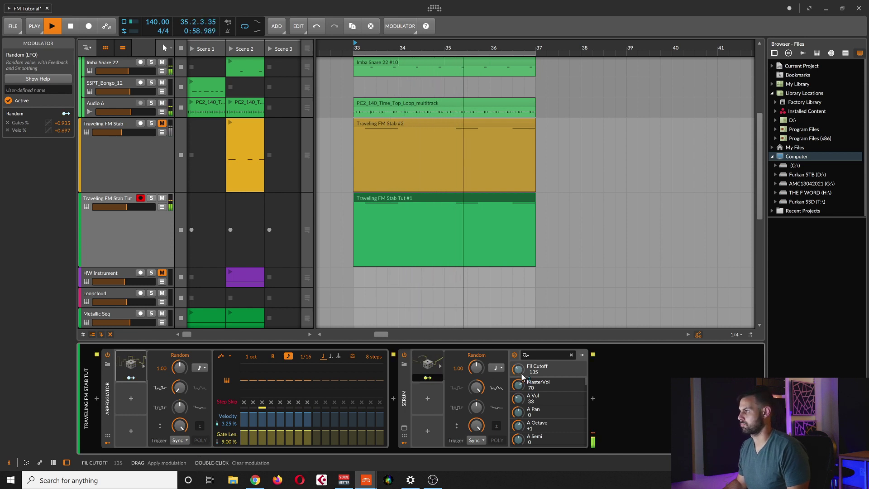
# Step: Reopen Serum on Traveling FM Stab Tut and raise the main filter's cutoff to 150
pyautogui.click(107, 230)
pyautogui.click(72, 140)
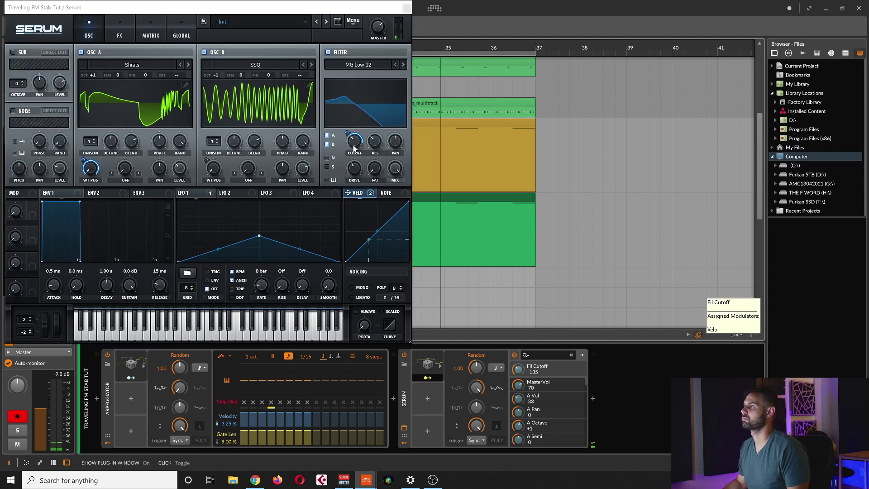
pyautogui.click(120, 30)
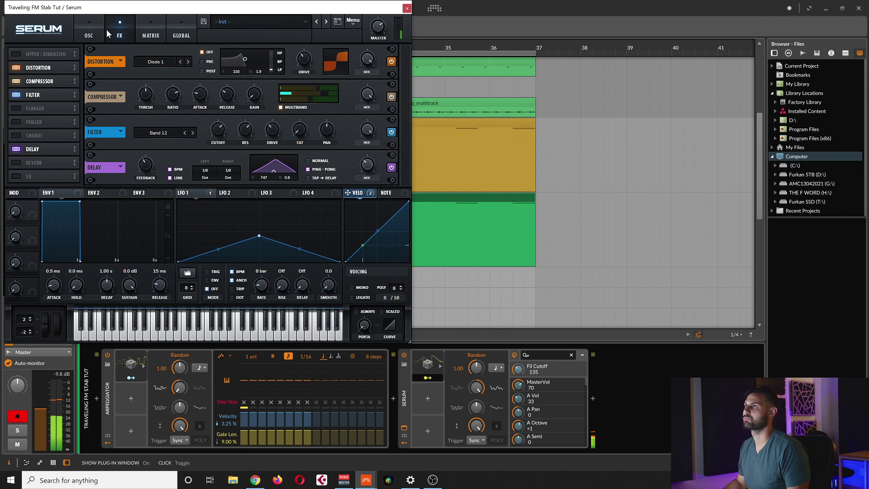
pyautogui.click(89, 31)
pyautogui.moveTo(356, 144); pyautogui.dragTo(356, 150)
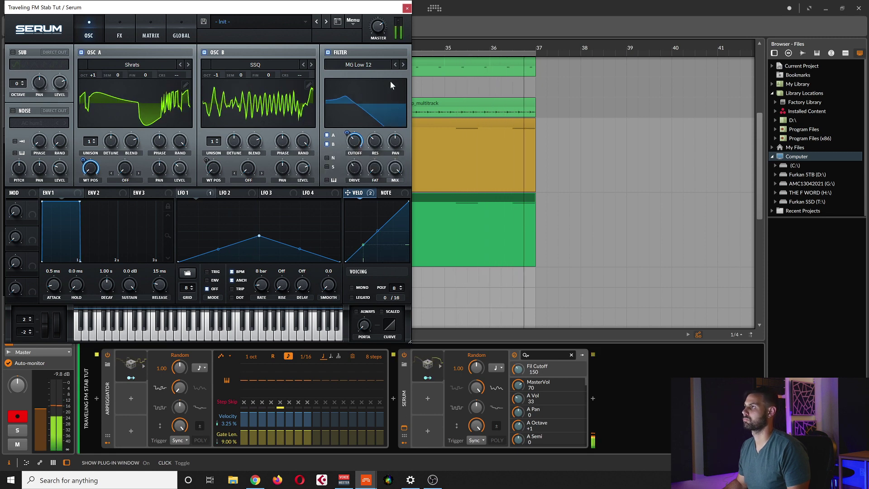
# Step: Lower Serum's oscillator A level to 26 % after trying octave 0, and return its octave to +1
pyautogui.moveTo(404, 11); pyautogui.dragTo(426, 24)
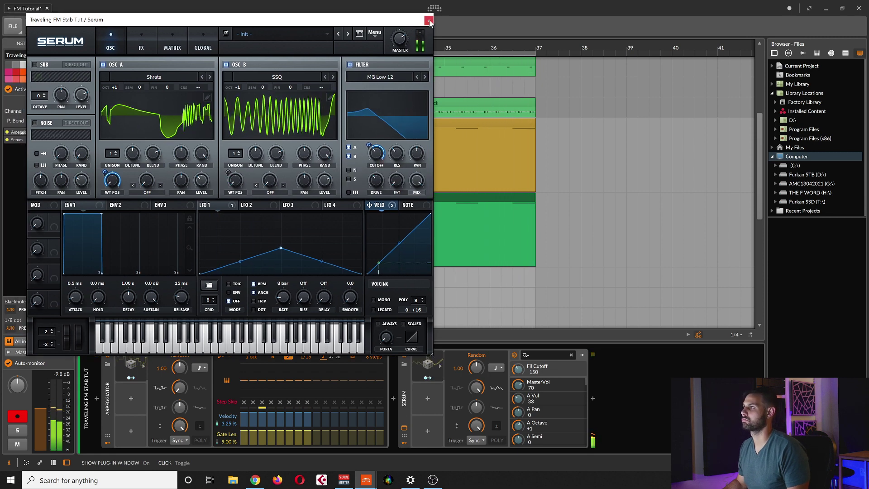
pyautogui.moveTo(202, 184); pyautogui.dragTo(202, 180)
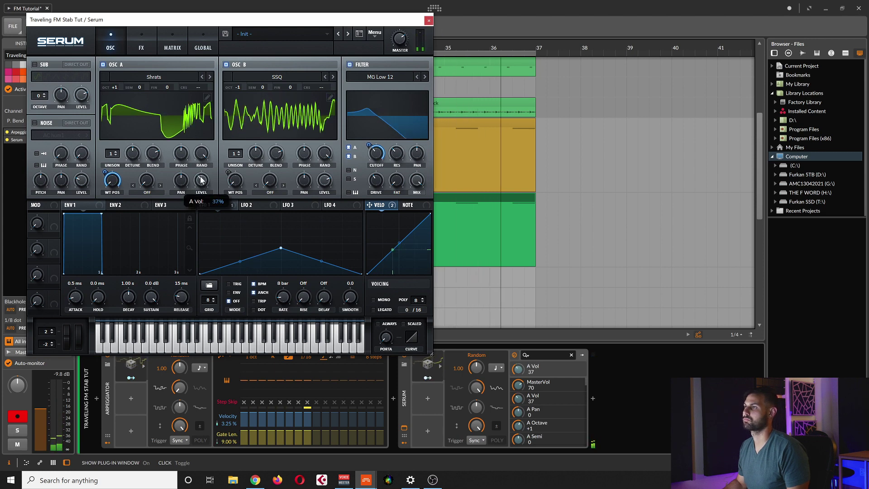
pyautogui.moveTo(118, 86); pyautogui.dragTo(117, 92)
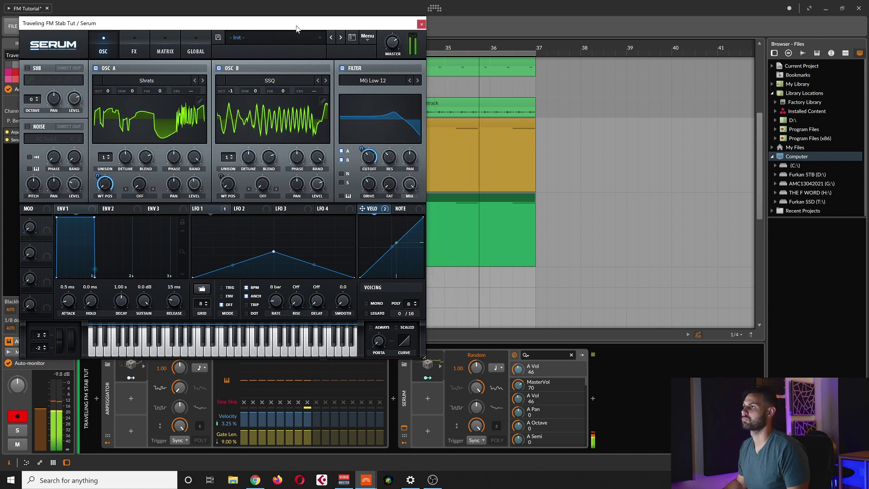
pyautogui.moveTo(193, 185); pyautogui.dragTo(195, 203)
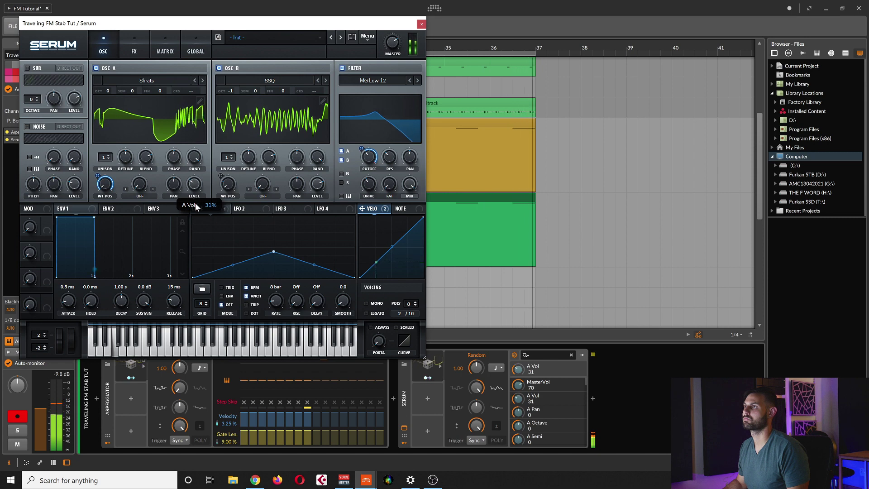
pyautogui.moveTo(110, 93); pyautogui.dragTo(108, 88)
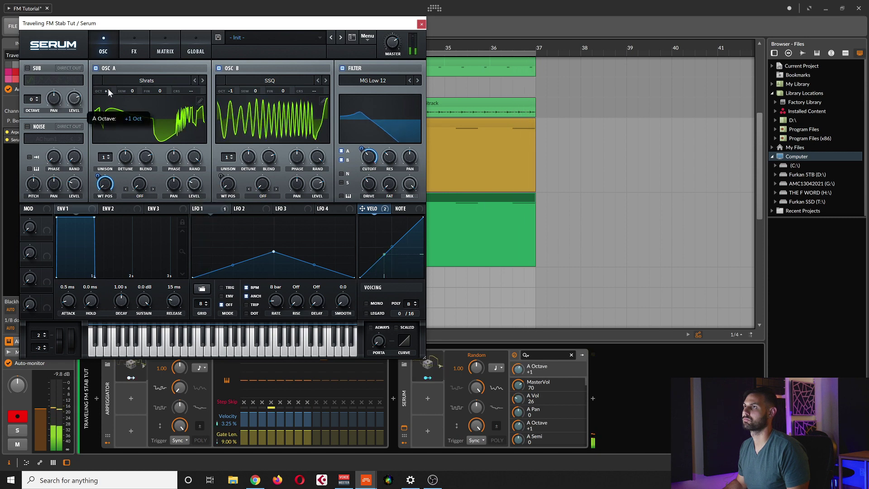
# Step: Set Serum's master volume to 71, close its window and raise the Traveling FM Stab Tut track volume to -5.1 dB
pyautogui.moveTo(387, 18); pyautogui.dragTo(393, 42)
pyautogui.click(425, 29)
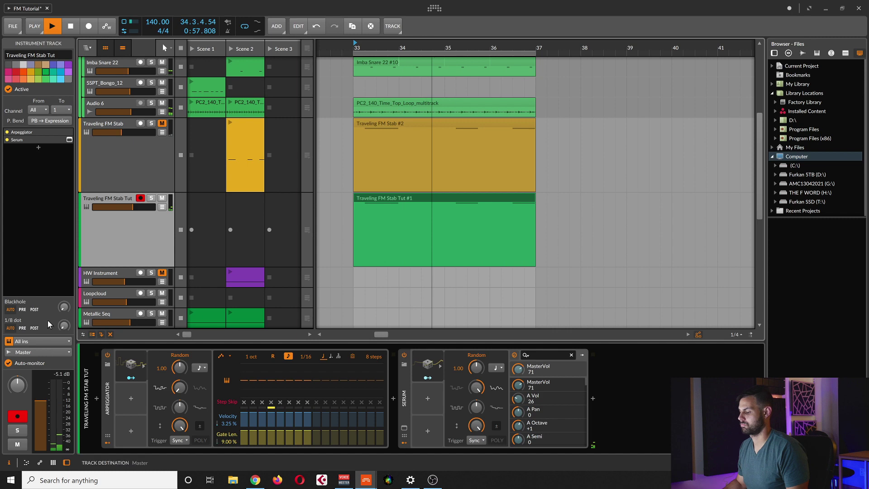
# Step: Readjust the feedback of Serum's FX delay and set its mix to 52, finishing with Serum closed and playback stopped
pyautogui.click(69, 140)
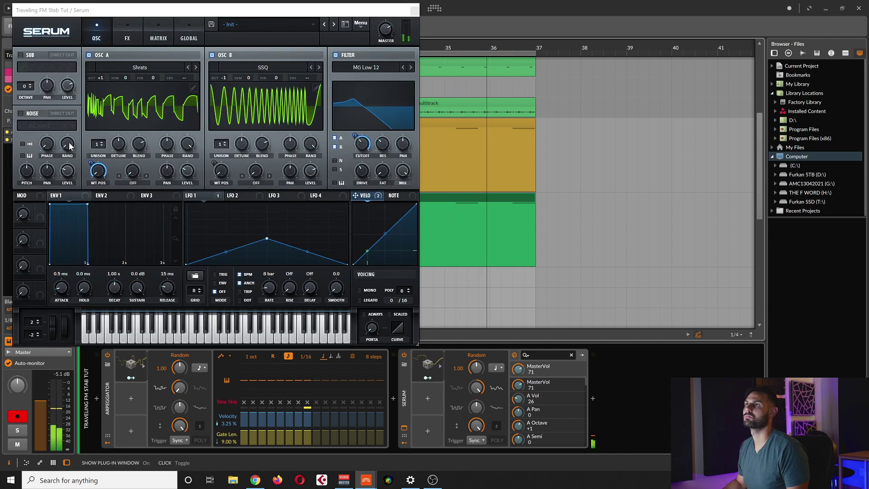
pyautogui.click(128, 36)
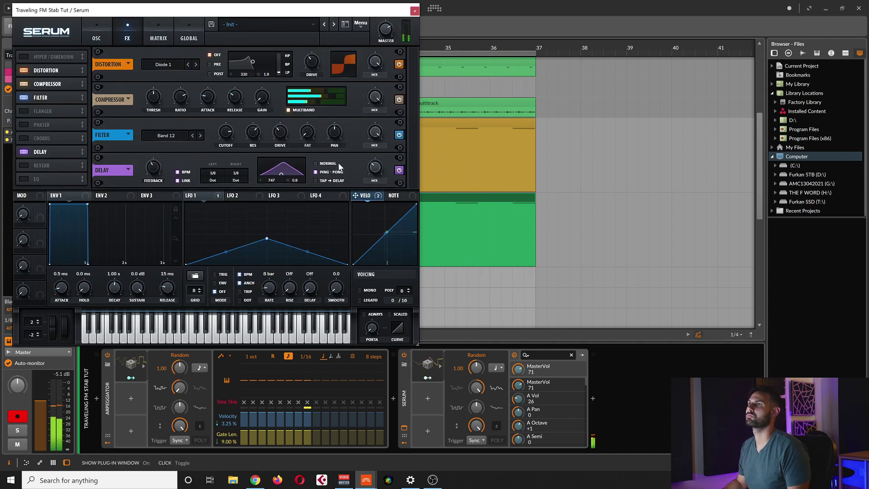
pyautogui.moveTo(154, 164); pyautogui.dragTo(153, 140)
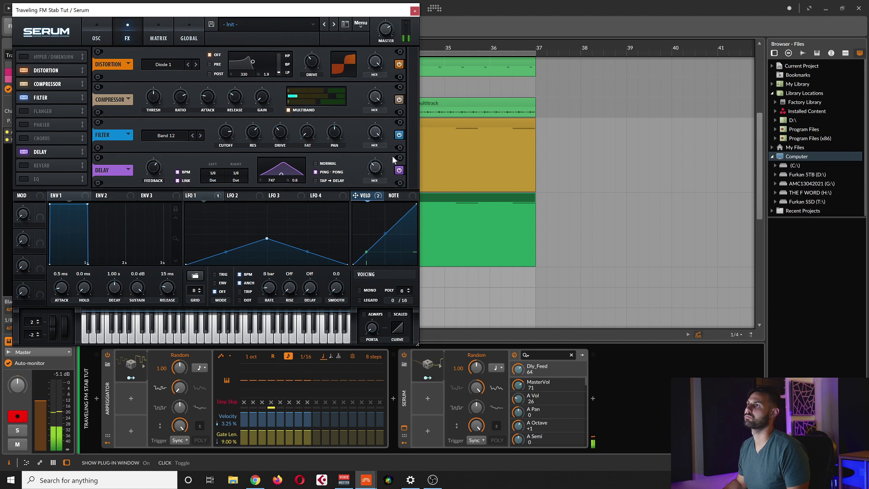
pyautogui.moveTo(377, 166); pyautogui.dragTo(373, 142)
pyautogui.moveTo(377, 176)
pyautogui.mouseDown()
pyautogui.moveTo(373, 155)
pyautogui.moveTo(373, 165)
pyautogui.mouseUp()
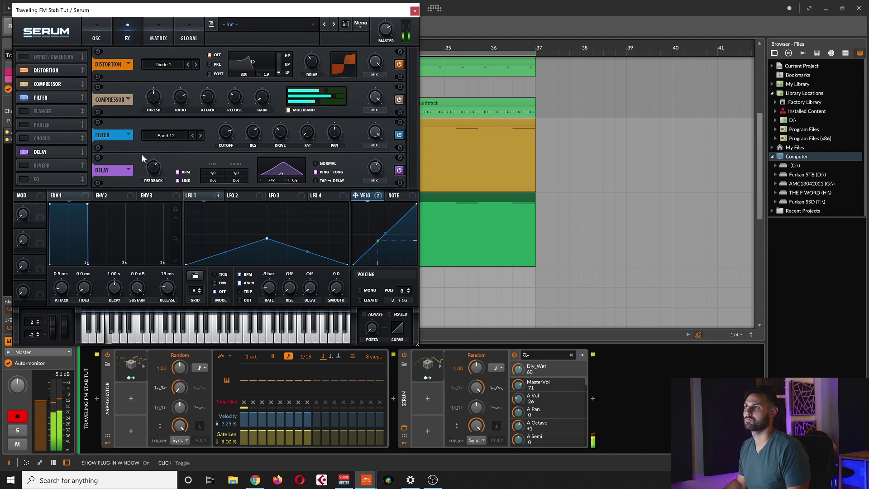
pyautogui.click(148, 175)
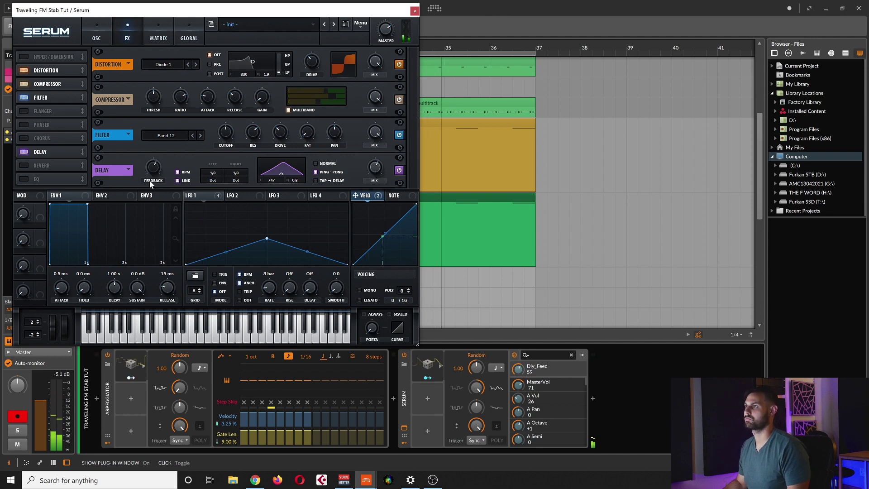
pyautogui.moveTo(375, 166); pyautogui.dragTo(376, 147)
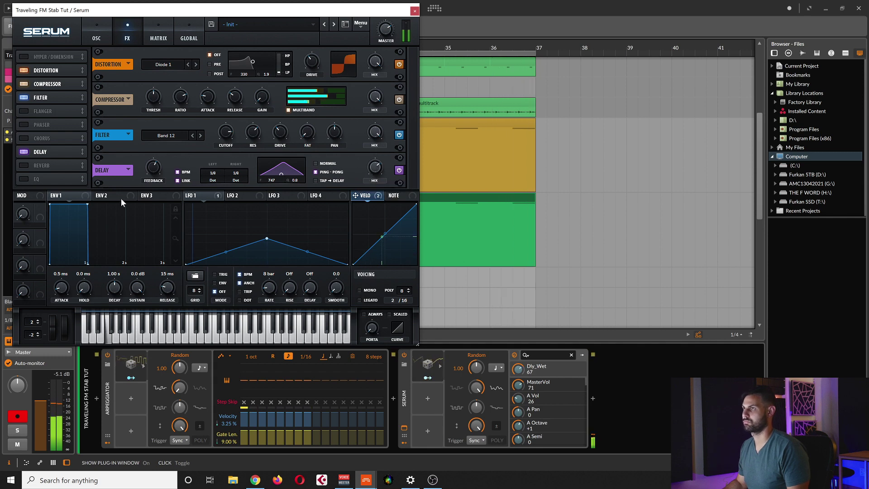
pyautogui.moveTo(148, 174); pyautogui.dragTo(152, 178)
pyautogui.moveTo(375, 168); pyautogui.dragTo(368, 179)
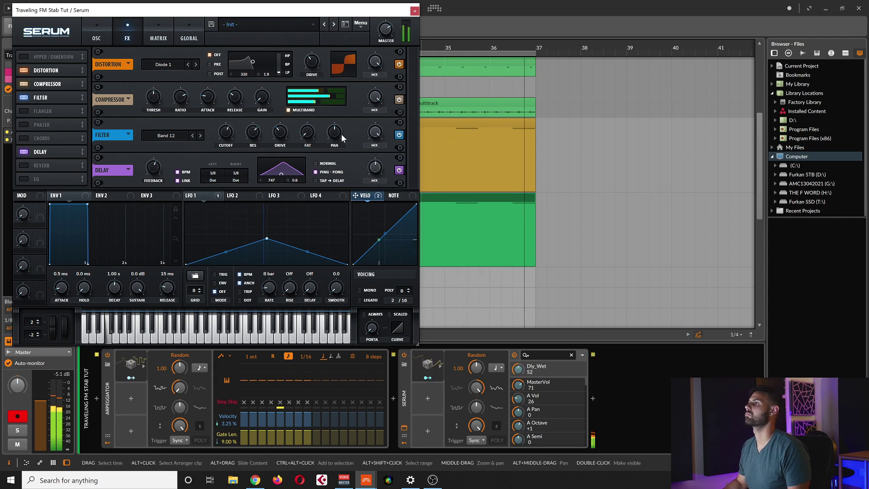
pyautogui.click(414, 11)
pyautogui.press('space')
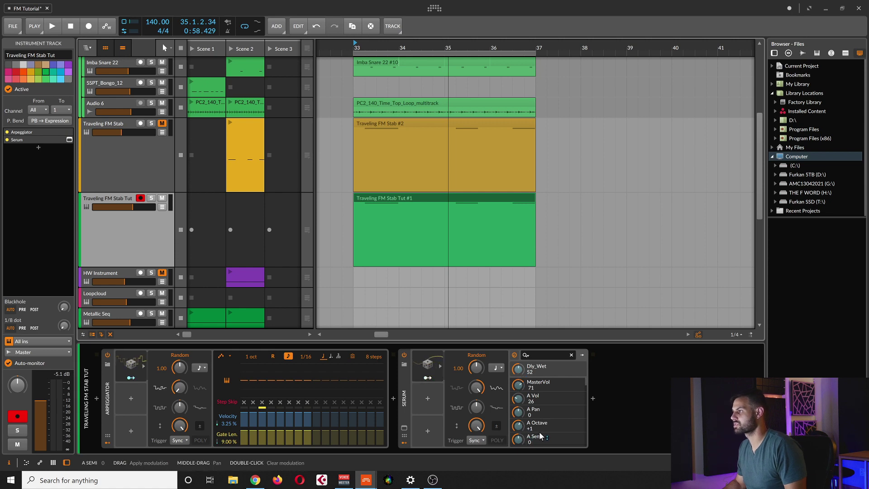
# Step: Insert an EQ+ device after Serum on the Traveling FM Stab Tut track
pyautogui.click(431, 378)
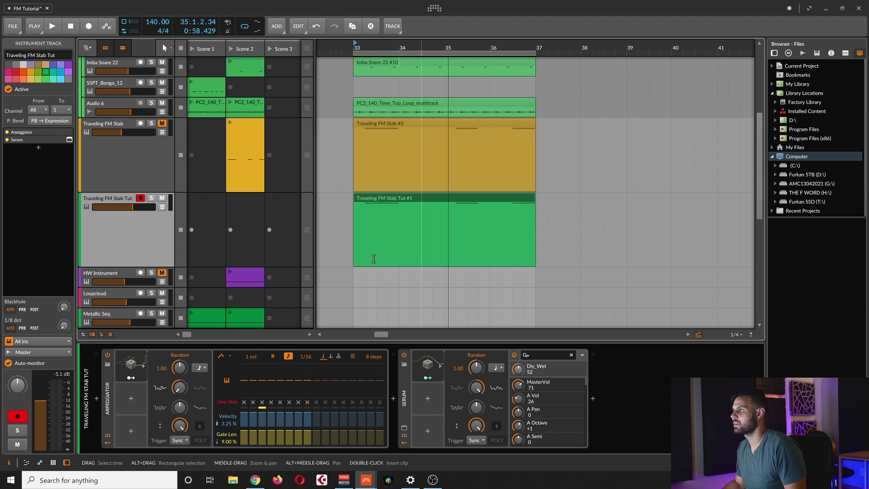
pyautogui.click(593, 399)
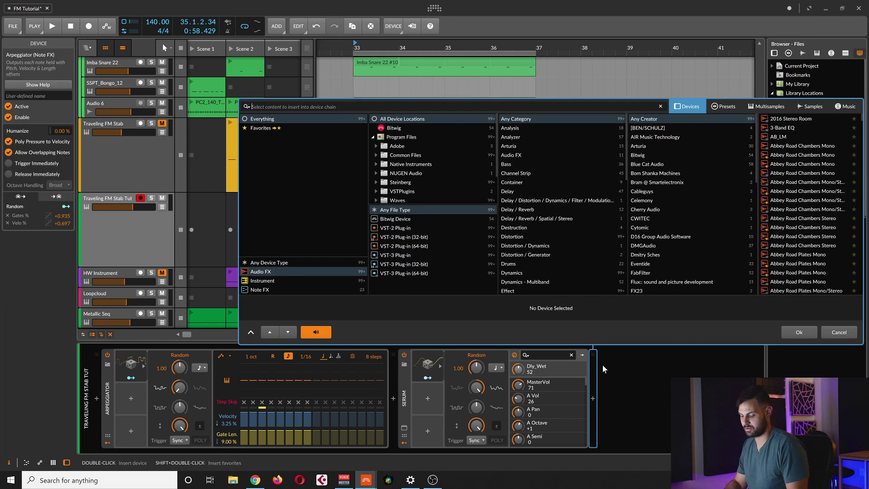
pyautogui.write('eq')
pyautogui.doubleClick(777, 137)
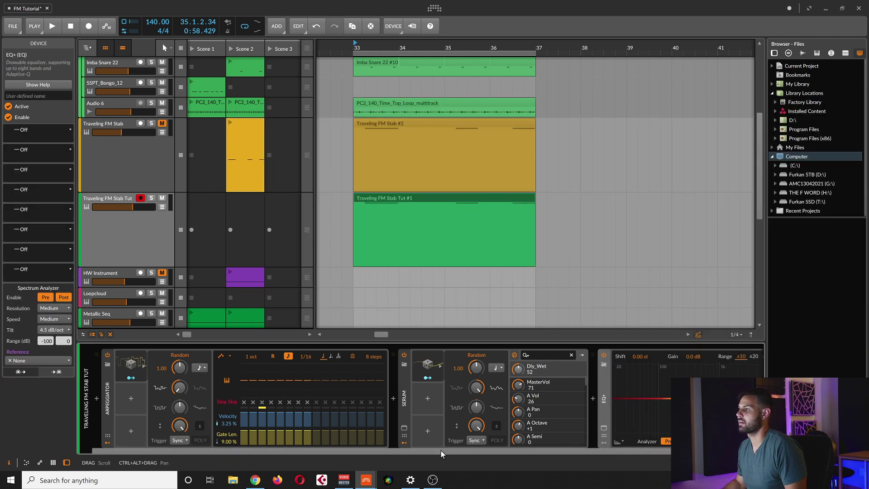
# Step: Add a low-cut band at 401 Hz in EQ+ and change its type to Low-cut 6 (36 dB/oct slope)
pyautogui.click(553, 410)
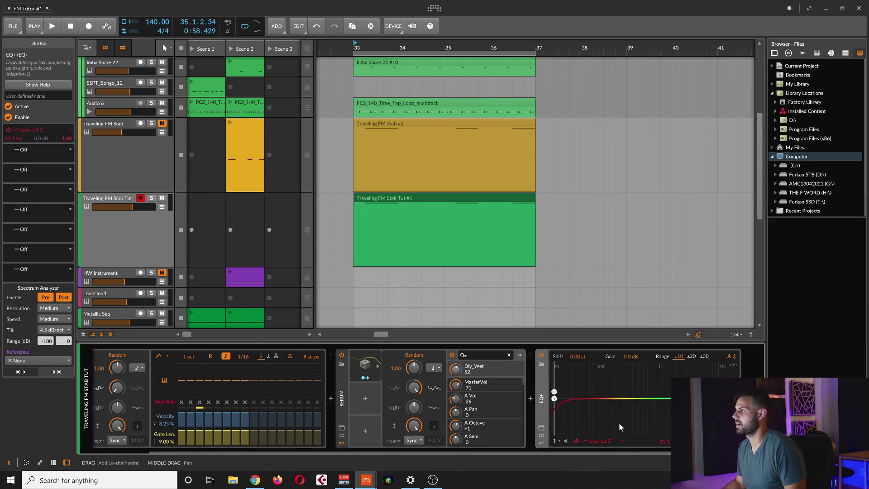
pyautogui.moveTo(664, 442); pyautogui.dragTo(665, 407)
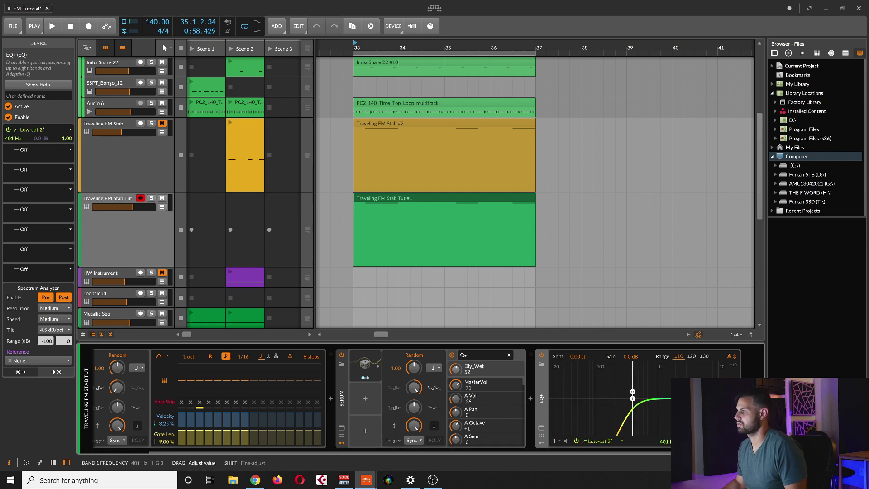
pyautogui.click(599, 441)
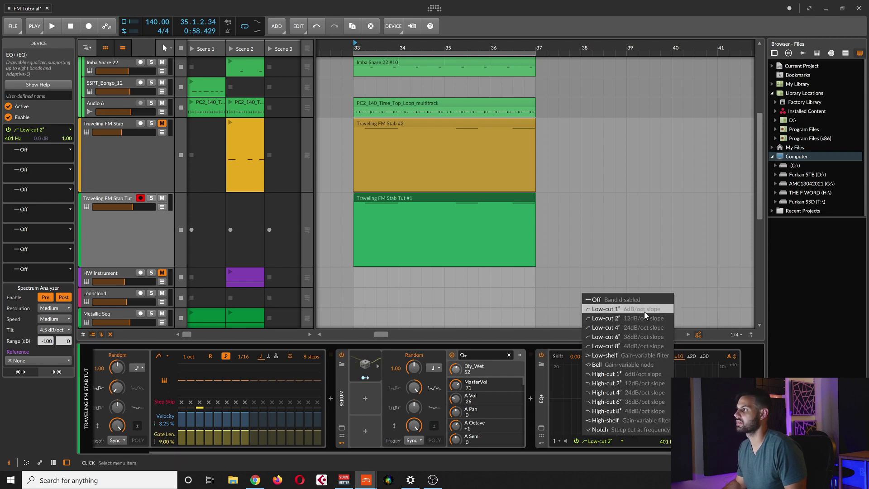
pyautogui.click(638, 335)
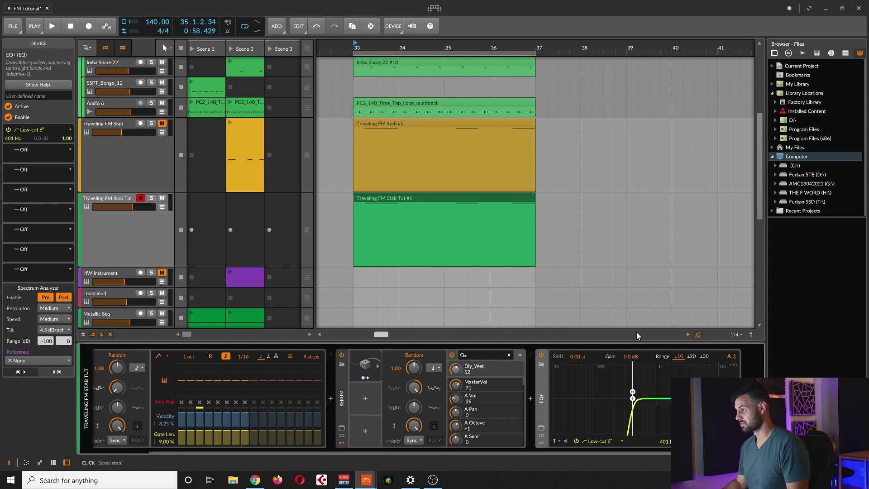
# Step: Start playback, open the Traveling FM Stab Tut clip in the note editor and copy the F1 note at 3.2 to 2.3
pyautogui.click(281, 82)
pyautogui.press('space')
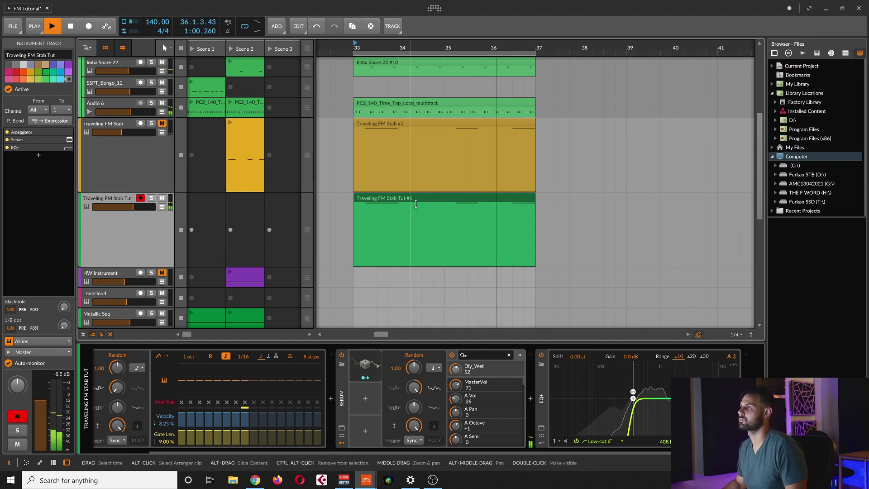
pyautogui.doubleClick(424, 248)
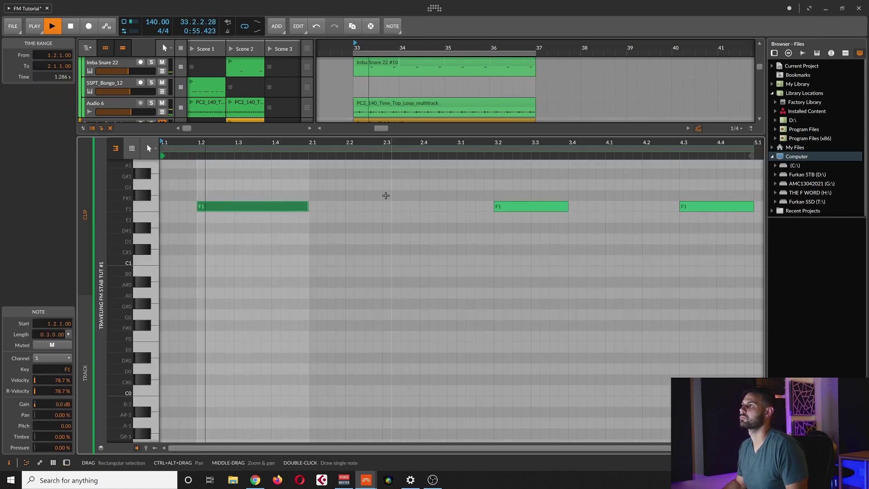
pyautogui.scroll(2, 385, 199)
pyautogui.moveTo(545, 208); pyautogui.dragTo(406, 212)
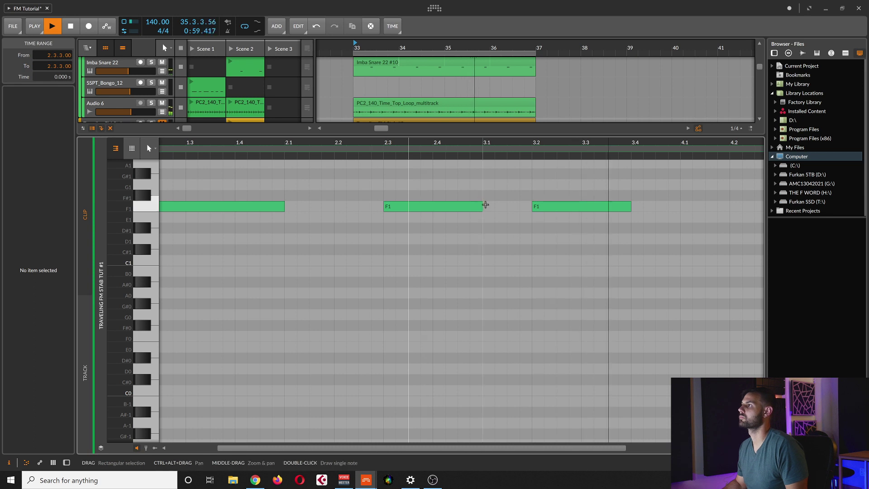
# Step: Shorten the F1 note at 3.2 to one beat and place a copy of it at 3.4
pyautogui.scroll(-2, 475, 209)
pyautogui.scroll(2, 525, 217)
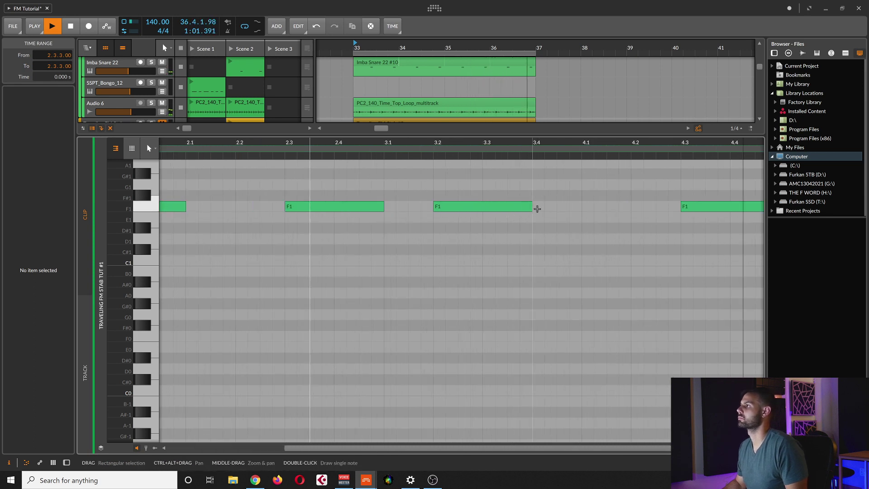
pyautogui.click(522, 206)
pyautogui.moveTo(477, 207); pyautogui.dragTo(477, 207)
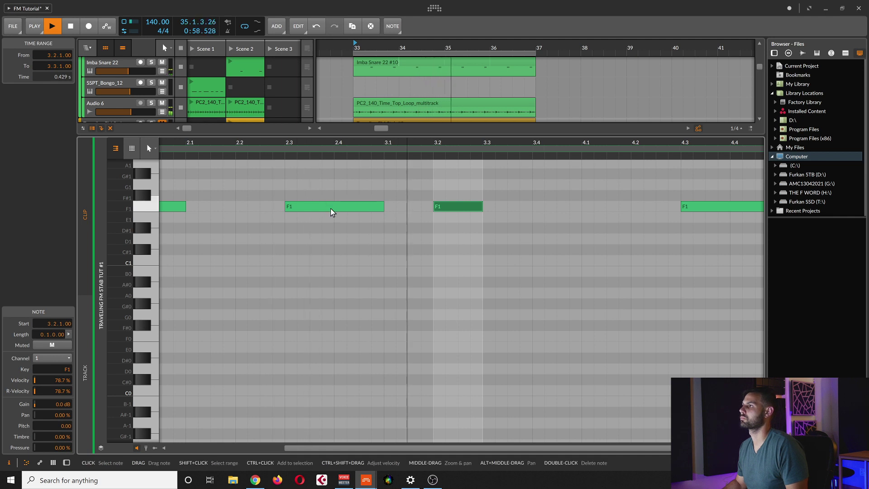
pyautogui.moveTo(331, 212); pyautogui.dragTo(583, 209)
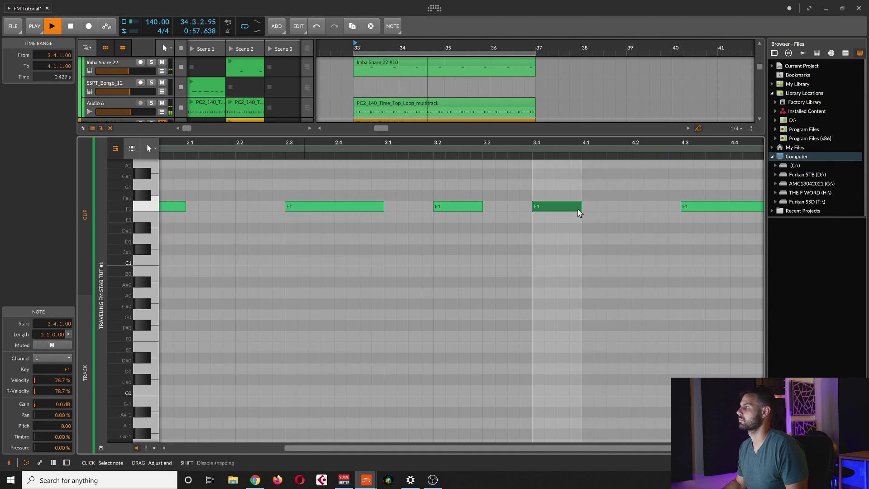
# Step: Lengthen the F1 note at 3.4 to two beats, so that it ends at 4.2
pyautogui.scroll(-3, 396, 251)
pyautogui.click(431, 235)
pyautogui.scroll(3, 442, 243)
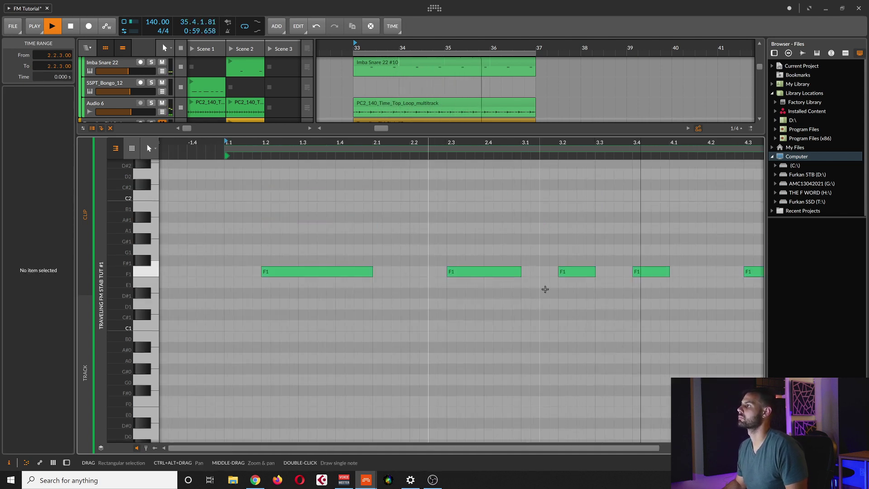
pyautogui.scroll(2, 605, 260)
pyautogui.click(588, 272)
pyautogui.moveTo(603, 275); pyautogui.dragTo(613, 276)
pyautogui.click(632, 233)
pyautogui.scroll(-2, 593, 248)
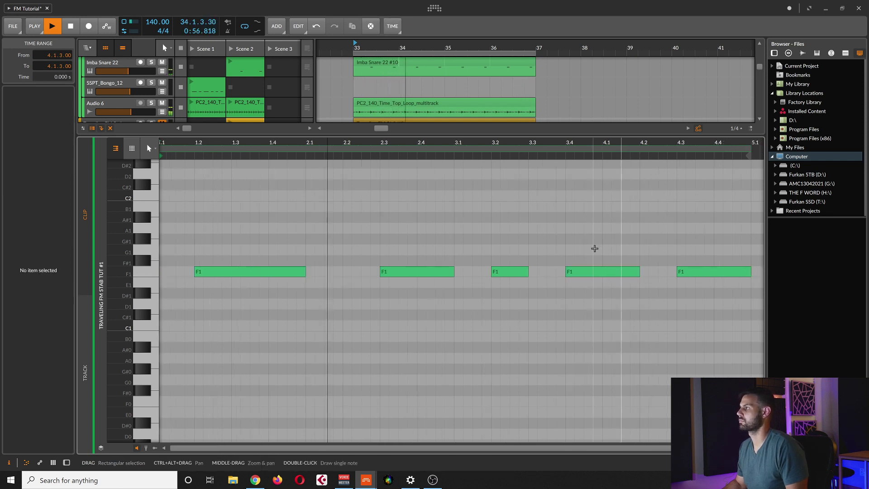
# Step: Review the clip's note pattern, return to the arrangement with the track's device chain shown, and stop playback
pyautogui.hscroll(2, 313, 258)
pyautogui.scroll(-2, 365, 248)
pyautogui.scroll(3, 402, 283)
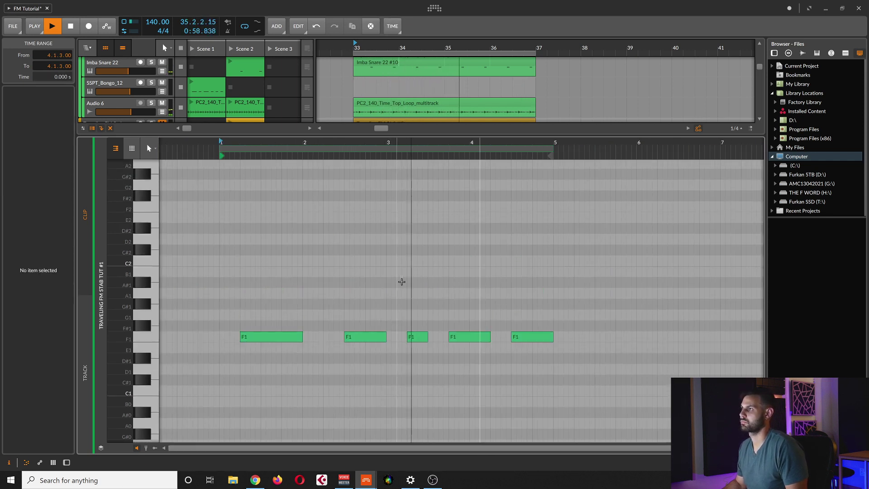
pyautogui.scroll(-1, 433, 295)
pyautogui.scroll(-2, 460, 272)
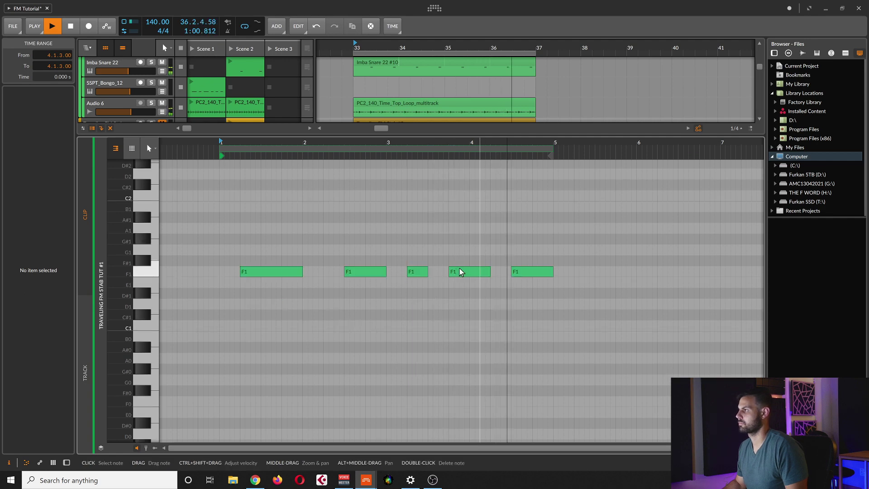
pyautogui.moveTo(401, 134); pyautogui.dragTo(408, 330)
pyautogui.press('d')
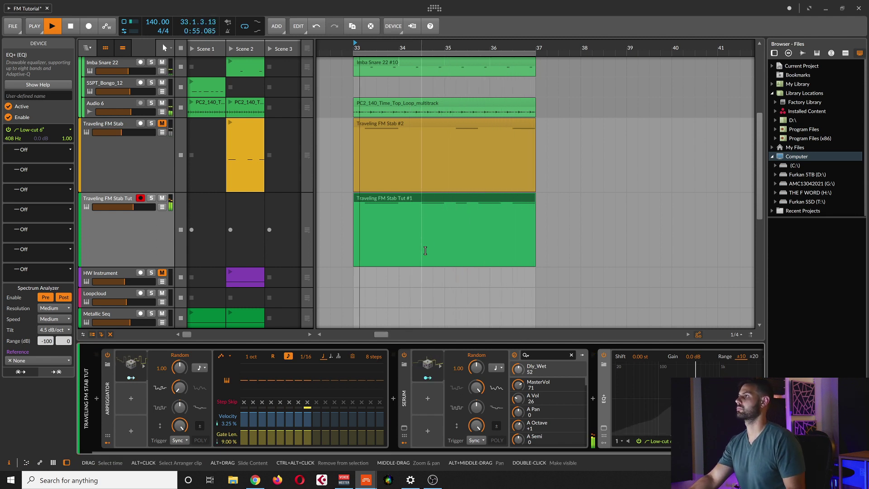
pyautogui.press('space')
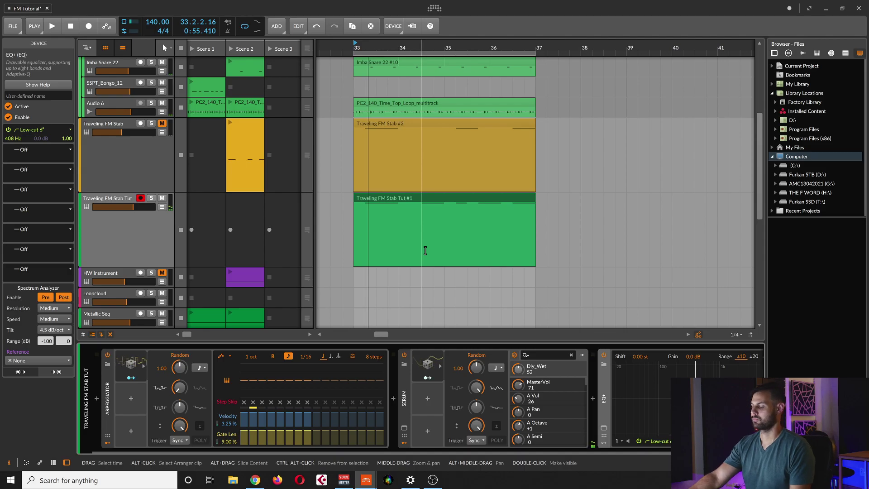